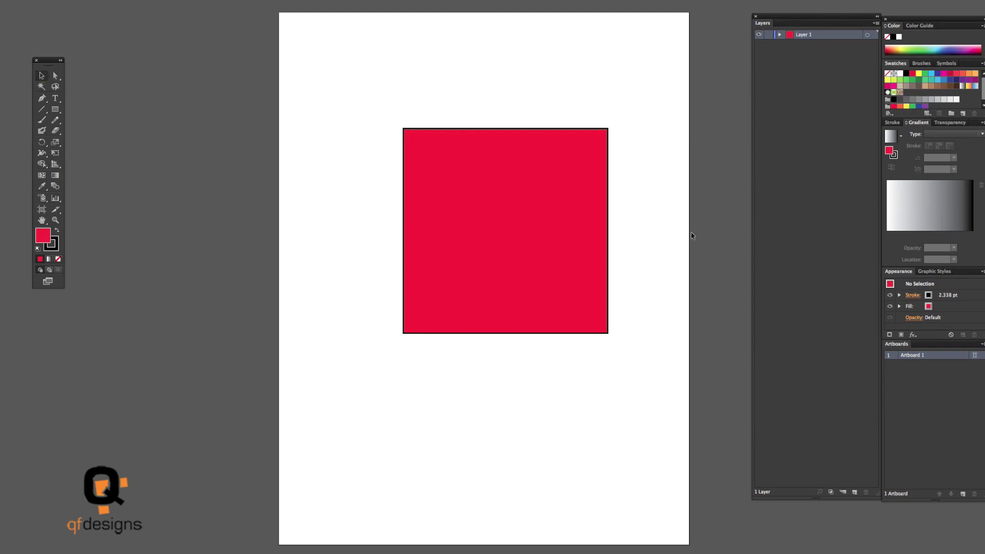
- Select the red square and move it slightly up and to the left
{"action": "left_click", "coordinate": [504, 191]}
{"action": "mouse_move", "coordinate": [437, 140]}
{"action": "left_mouse_down"}
{"action": "mouse_move", "coordinate": [352, 71]}
{"action": "mouse_move", "coordinate": [432, 111]}
{"action": "mouse_move", "coordinate": [468, 148]}
{"action": "mouse_move", "coordinate": [437, 140]}
{"action": "left_mouse_up"}
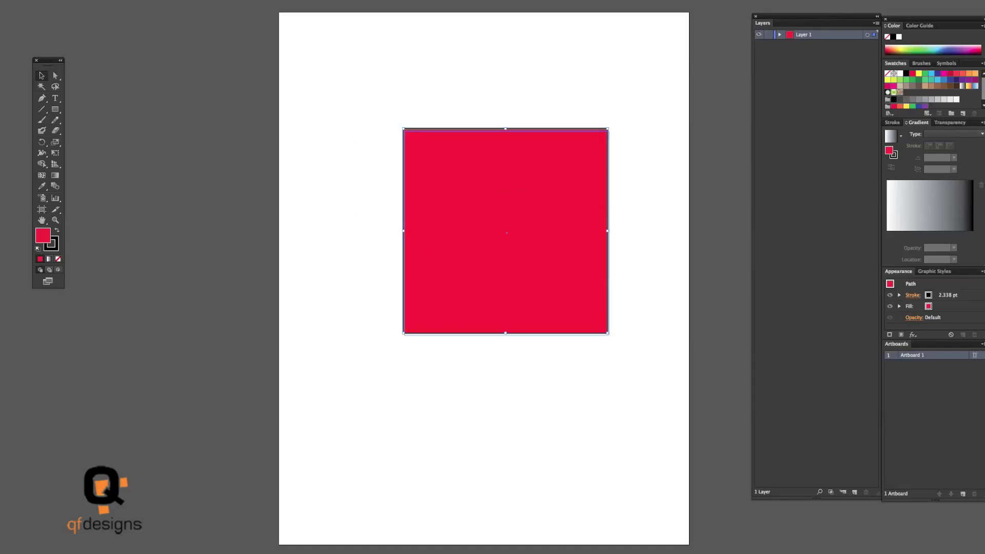
{"action": "mouse_move", "coordinate": [501, 182]}
{"action": "left_mouse_down"}
{"action": "mouse_move", "coordinate": [490, 182]}
{"action": "mouse_move", "coordinate": [484, 164]}
{"action": "mouse_move", "coordinate": [513, 195]}
{"action": "left_mouse_up"}
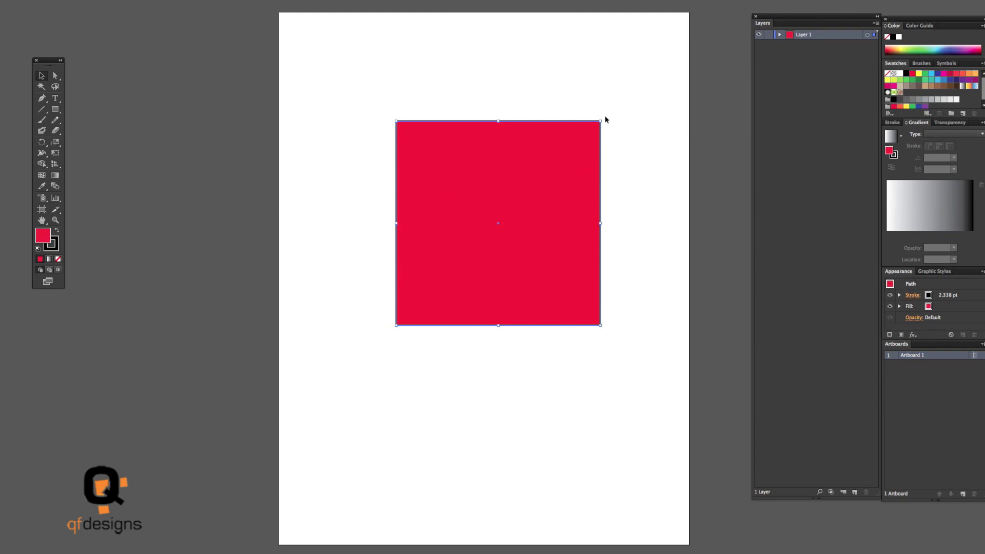
- Try rotating the square into a 45° diamond, then undo so it stays upright
{"action": "left_click_drag", "start_coordinate": [603, 117], "coordinate": [627, 293]}
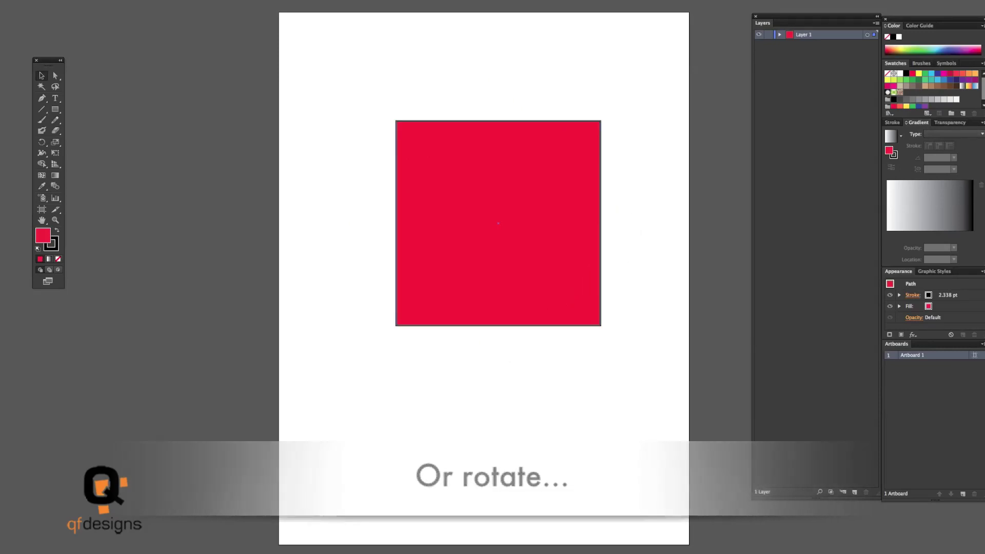
{"action": "left_click", "coordinate": [610, 122]}
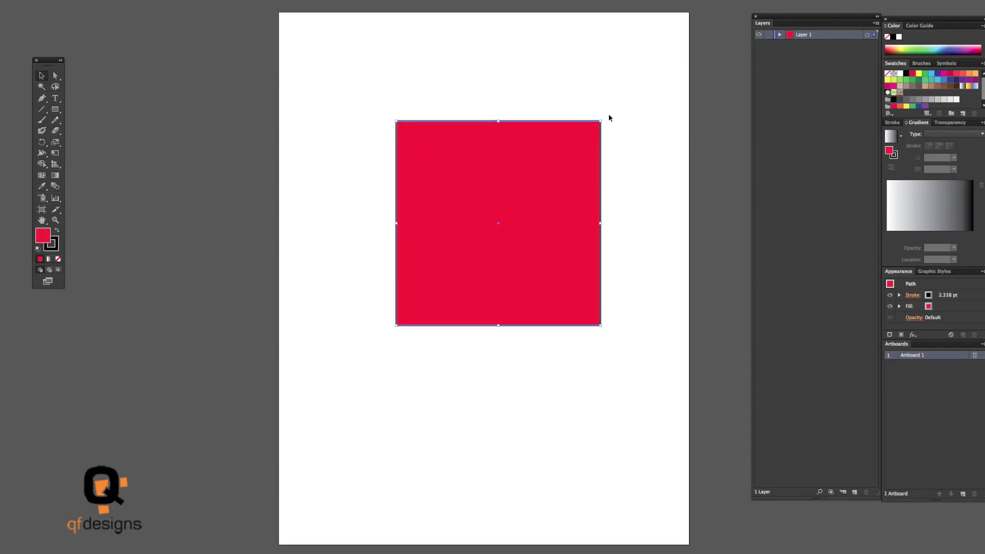
{"action": "left_click_drag", "start_coordinate": [609, 119], "coordinate": [673, 210]}
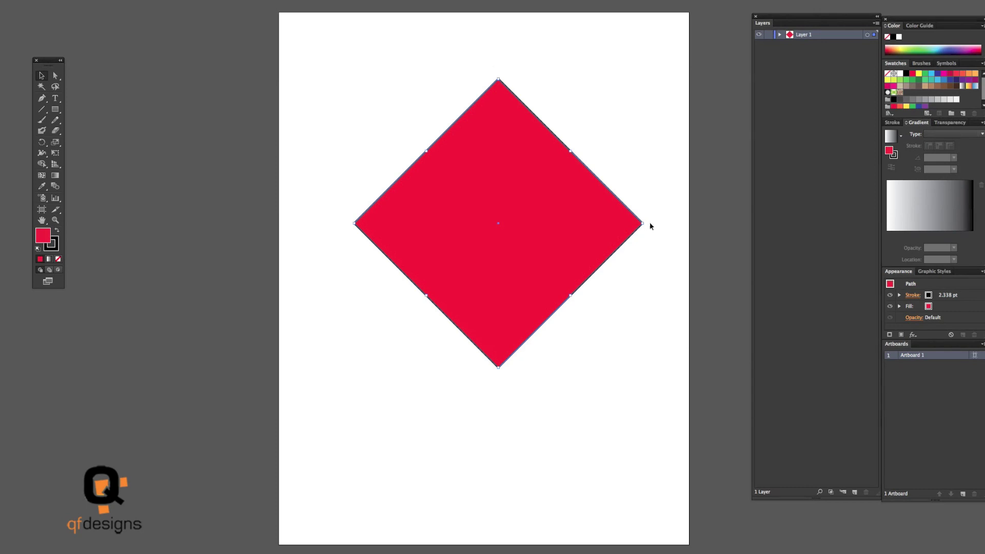
{"action": "left_click", "coordinate": [642, 267]}
{"action": "key", "text": "ctrl+z"}
{"action": "key", "text": "ctrl+z"}
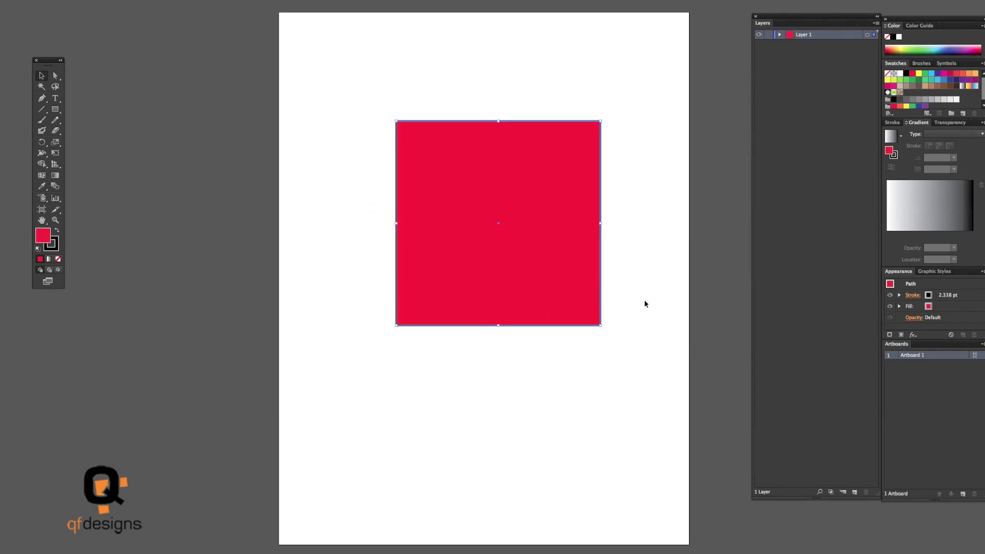
- With Direct Selection, nudge the square down-right and undo a trial corner-anchor distortion
{"action": "left_click", "coordinate": [54, 77]}
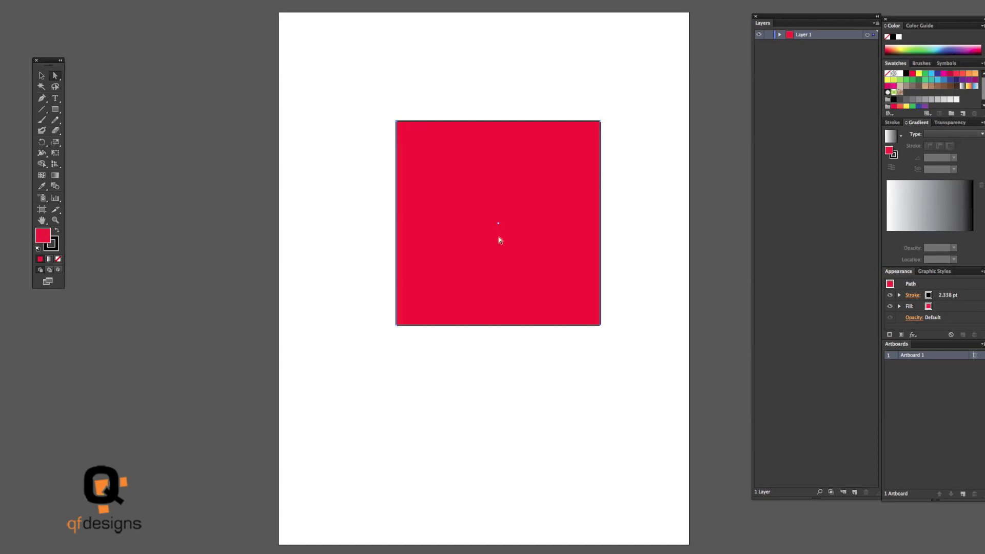
{"action": "key", "text": "super+z"}
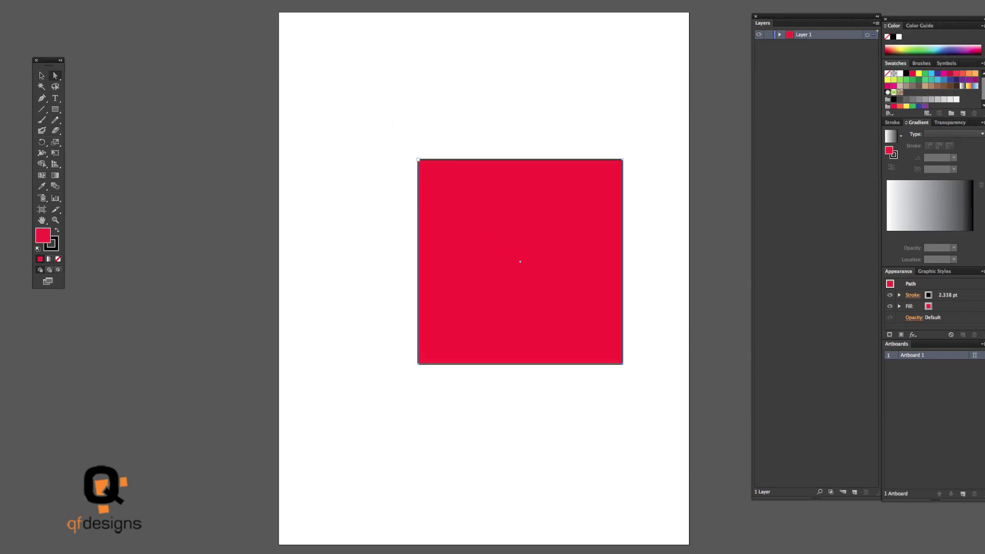
{"action": "left_click_drag", "start_coordinate": [418, 160], "coordinate": [364, 108]}
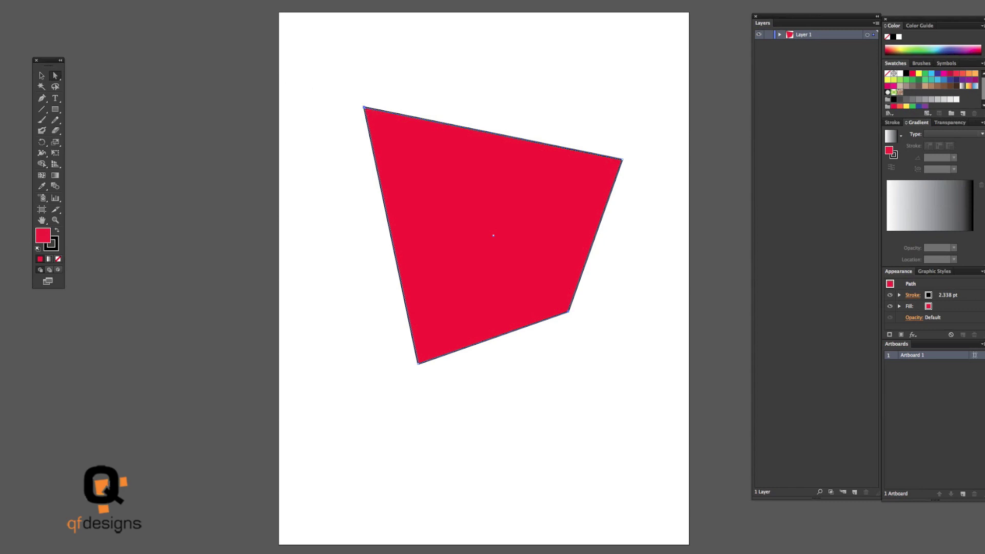
{"action": "key", "text": "ctrl+z"}
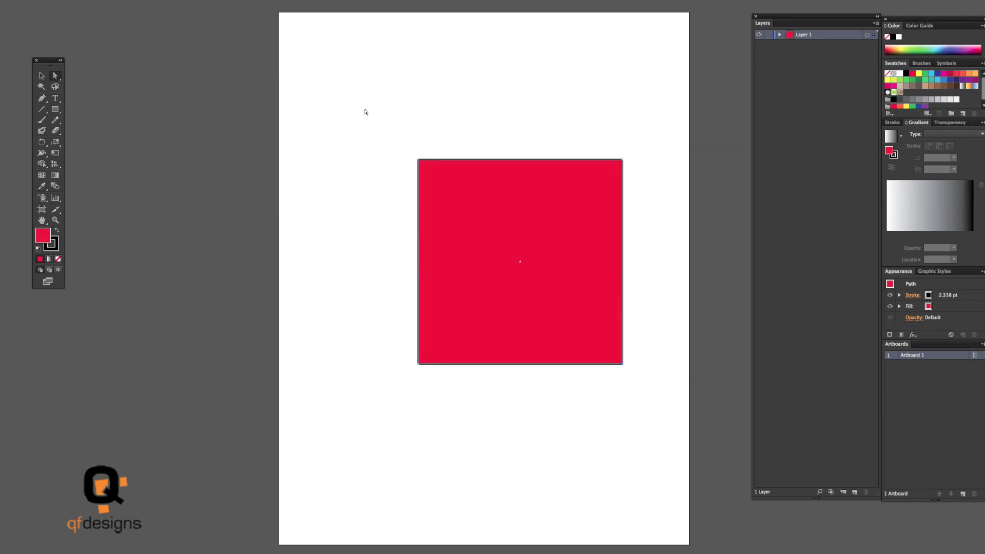
{"action": "left_click", "coordinate": [42, 87]}
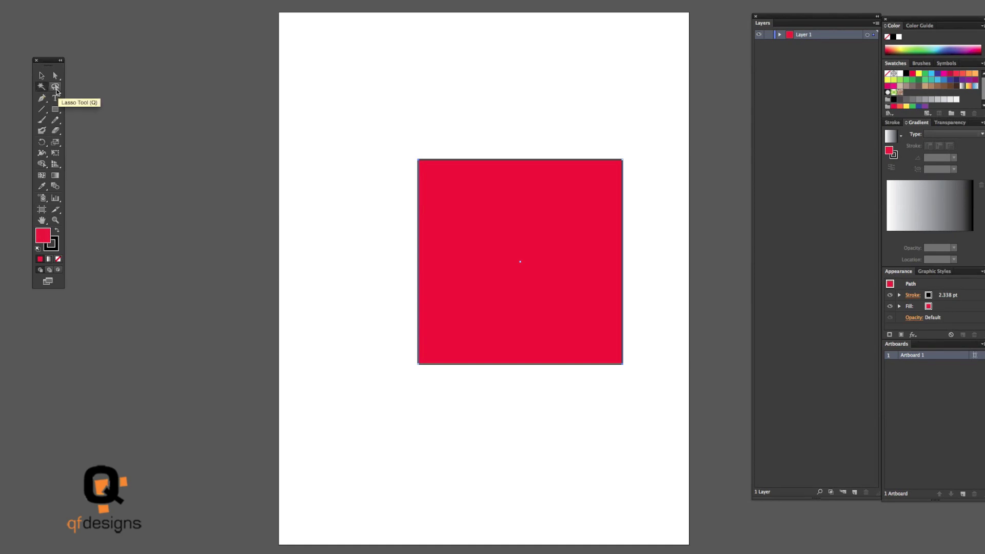
{"action": "left_click", "coordinate": [55, 88]}
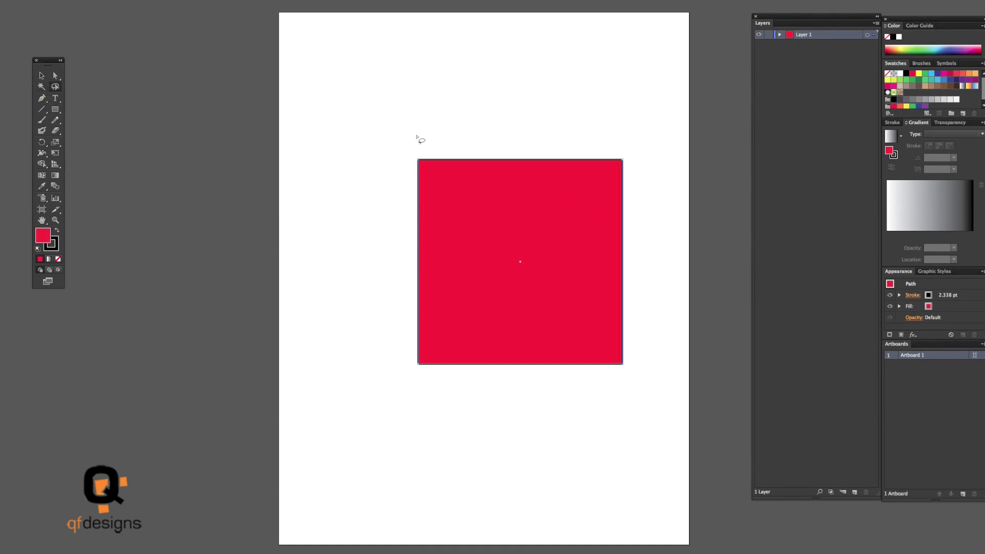
{"action": "mouse_move", "coordinate": [417, 137]}
{"action": "left_mouse_down"}
{"action": "mouse_move", "coordinate": [393, 183]}
{"action": "mouse_move", "coordinate": [444, 209]}
{"action": "mouse_move", "coordinate": [463, 182]}
{"action": "mouse_move", "coordinate": [413, 132]}
{"action": "left_mouse_up"}
{"action": "mouse_move", "coordinate": [628, 134]}
{"action": "left_mouse_down"}
{"action": "mouse_move", "coordinate": [580, 157]}
{"action": "mouse_move", "coordinate": [644, 177]}
{"action": "mouse_move", "coordinate": [620, 139]}
{"action": "left_mouse_up"}
{"action": "left_click", "coordinate": [42, 100]}
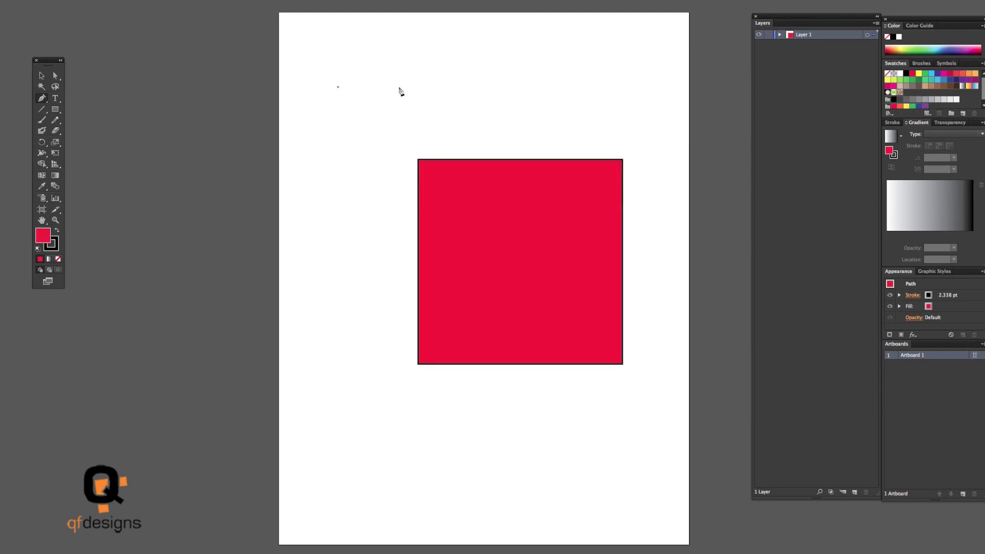
- Draw curved Pen anchors above-left of the square and close the blob on its start point
{"action": "left_click_drag", "start_coordinate": [398, 87], "coordinate": [389, 125]}
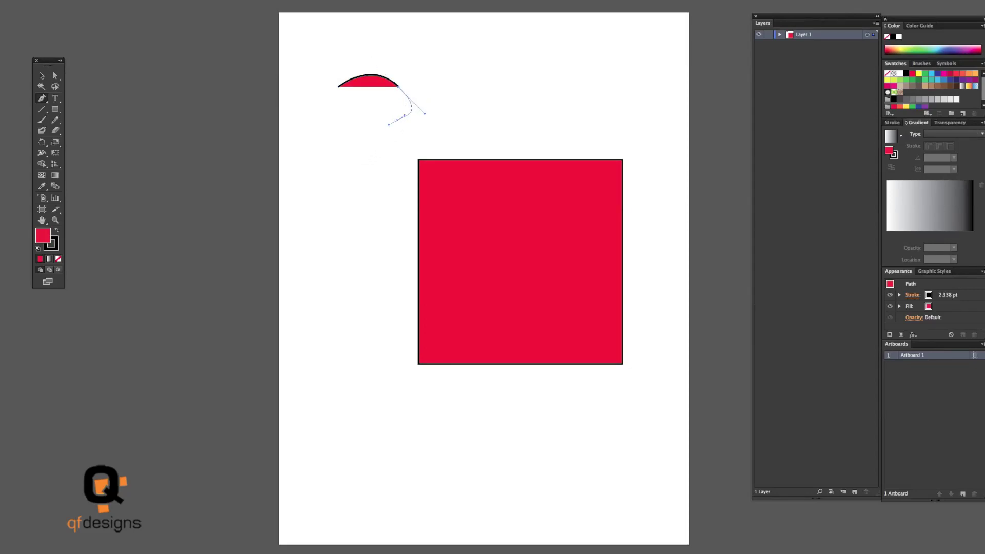
{"action": "left_click", "coordinate": [398, 120]}
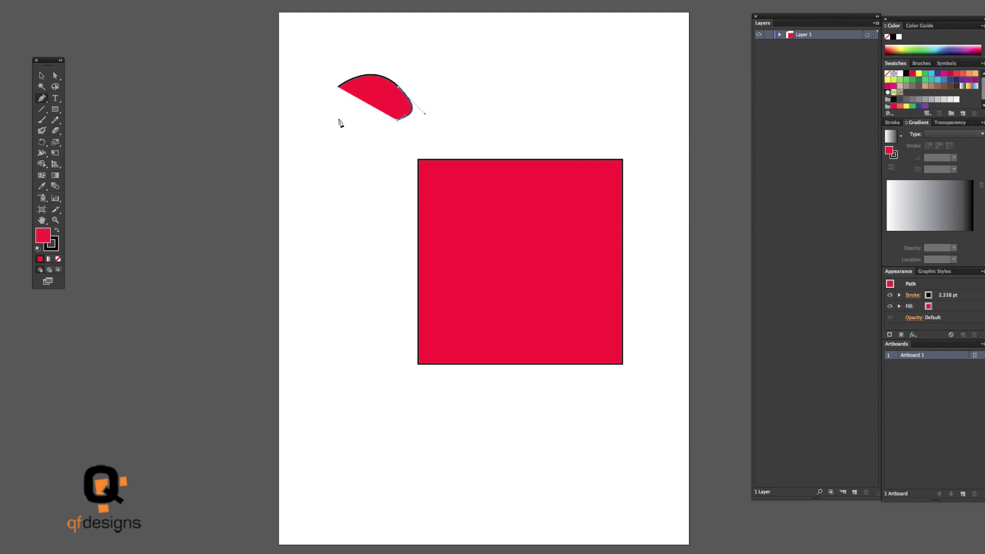
{"action": "left_click_drag", "start_coordinate": [337, 118], "coordinate": [324, 99]}
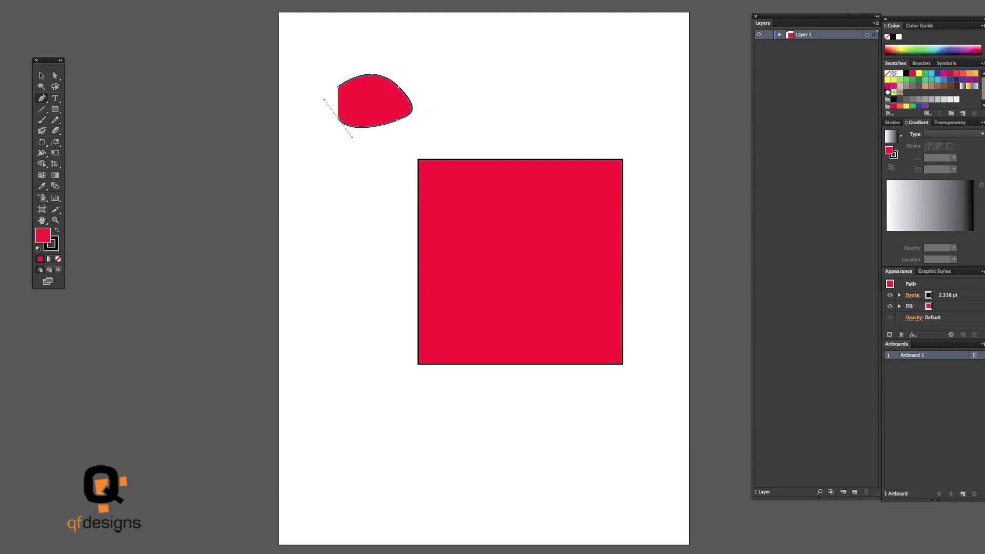
{"action": "left_click", "coordinate": [337, 118]}
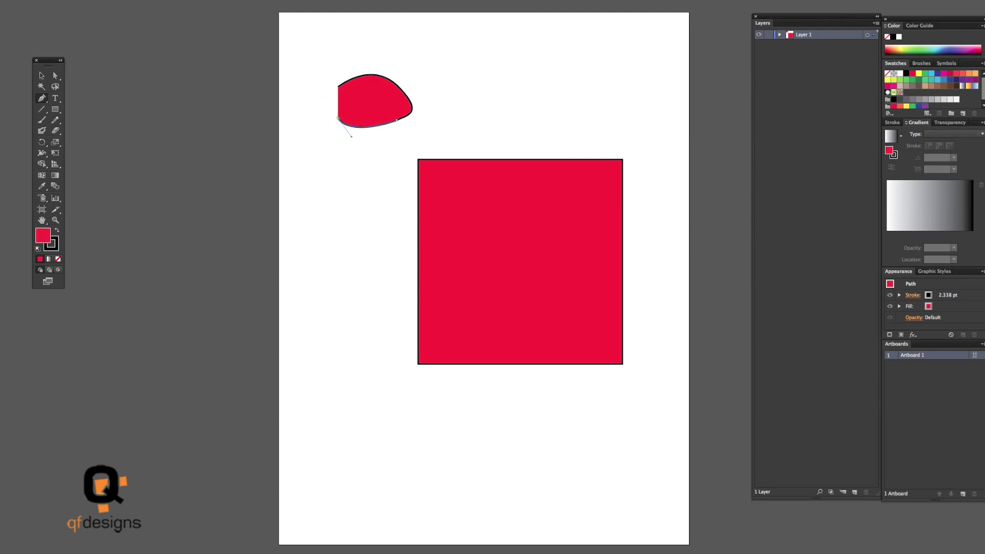
{"action": "left_click", "coordinate": [343, 93], "text": "ctrl"}
{"action": "left_click_drag", "start_coordinate": [339, 89], "coordinate": [350, 75]}
- Start a point-text entry and review the Character panel settings, then close the panel
{"action": "left_click", "coordinate": [56, 99]}
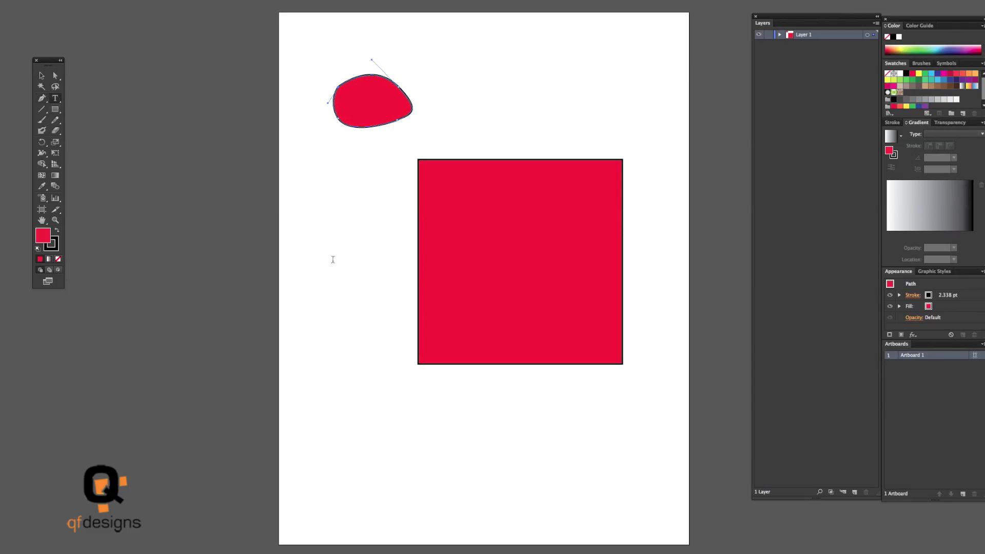
{"action": "left_click", "coordinate": [312, 230]}
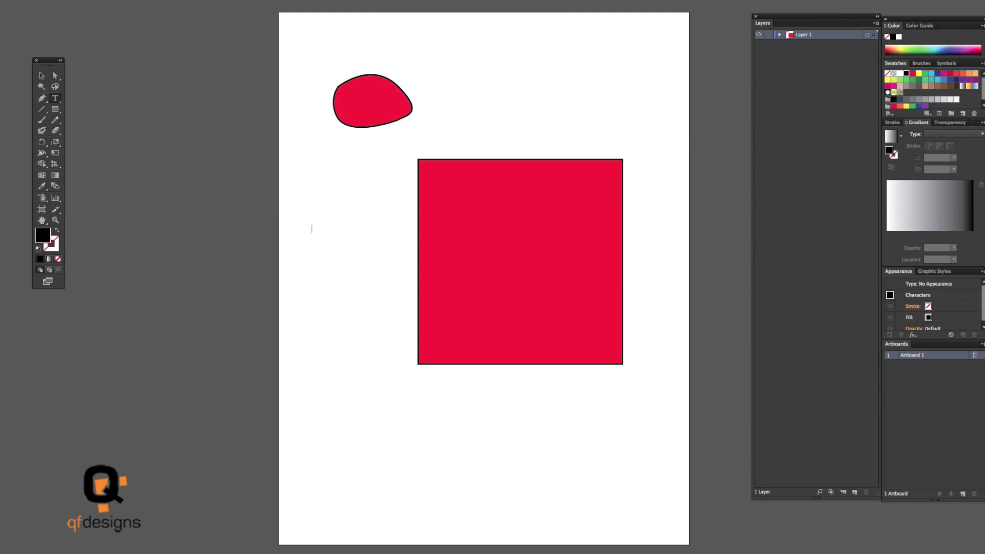
{"action": "left_click", "coordinate": [154, 0]}
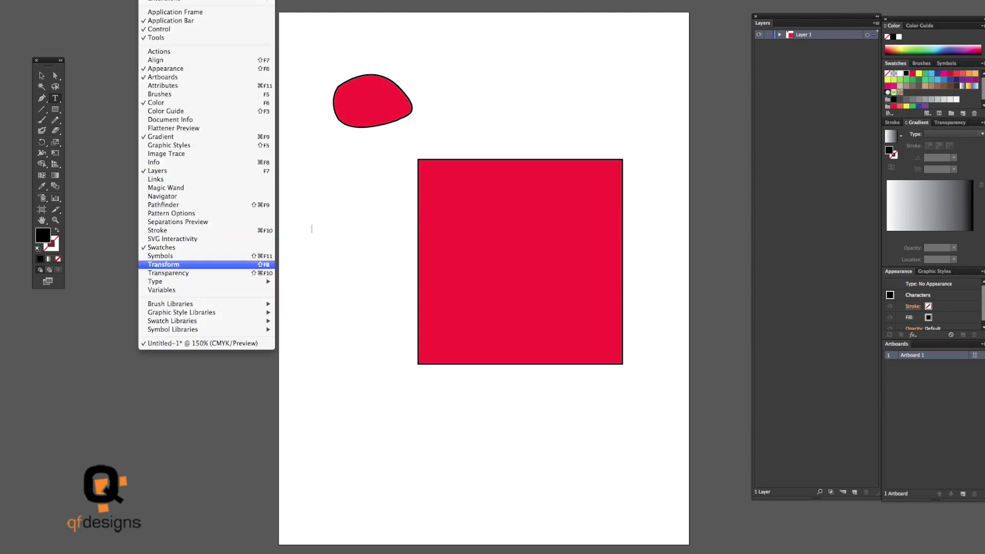
{"action": "mouse_move", "coordinate": [201, 284]}
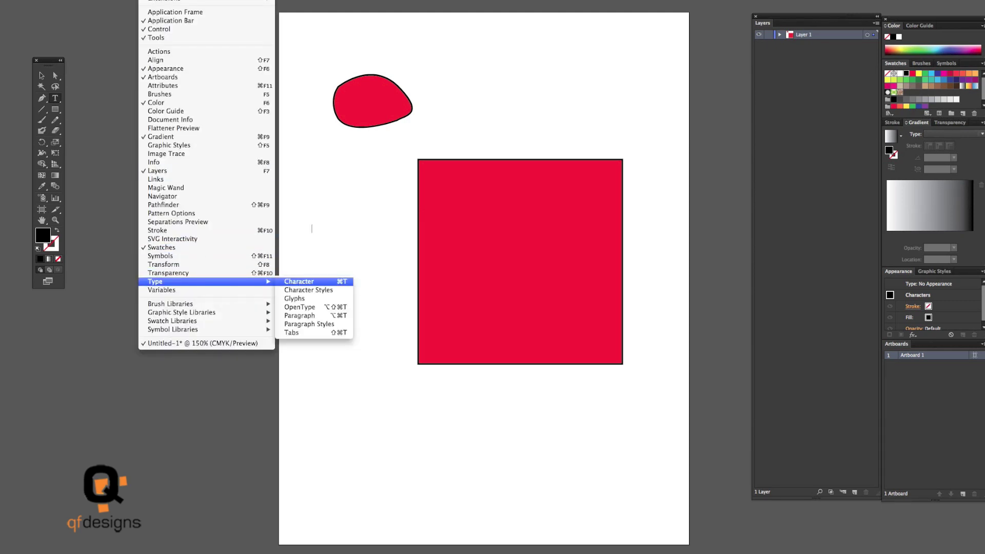
{"action": "left_click", "coordinate": [292, 296]}
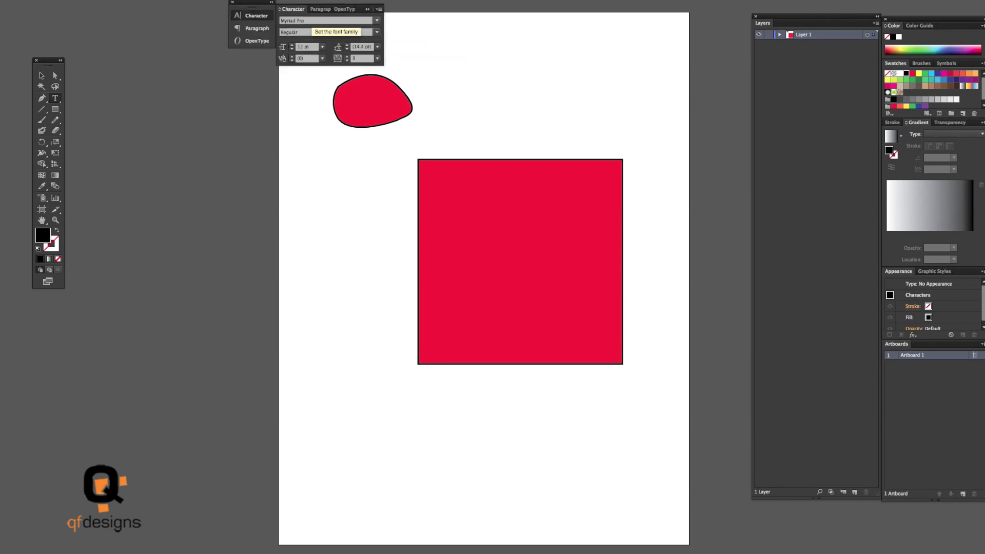
{"action": "left_click", "coordinate": [311, 228]}
{"action": "left_click", "coordinate": [232, 3]}
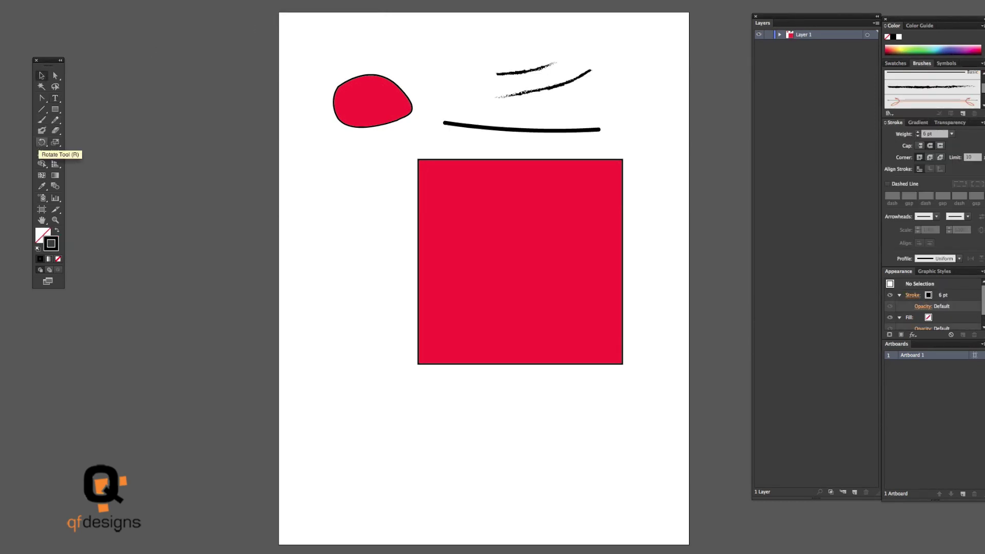
{"action": "left_click", "coordinate": [39, 144]}
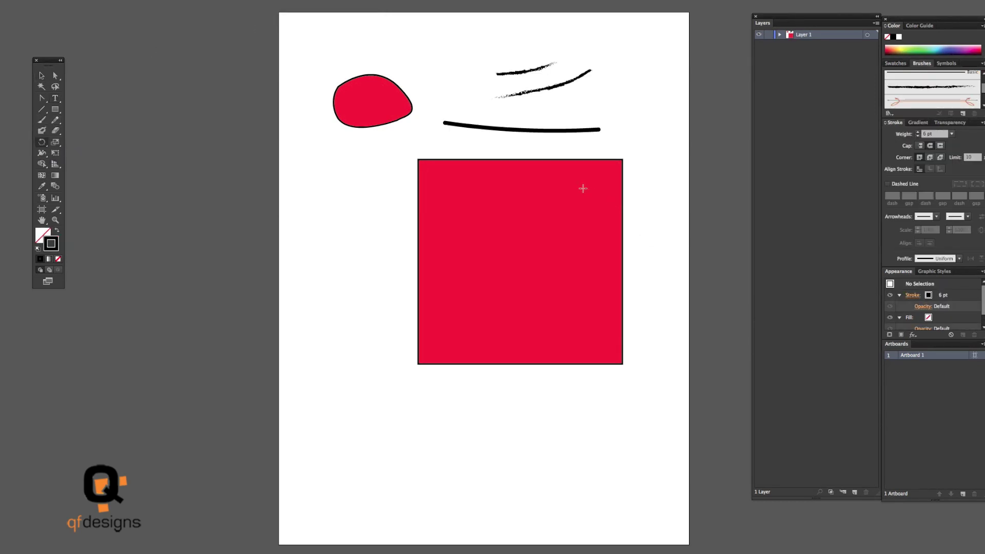
{"action": "left_click", "coordinate": [539, 196]}
{"action": "left_click", "coordinate": [42, 75]}
{"action": "left_click", "coordinate": [565, 180]}
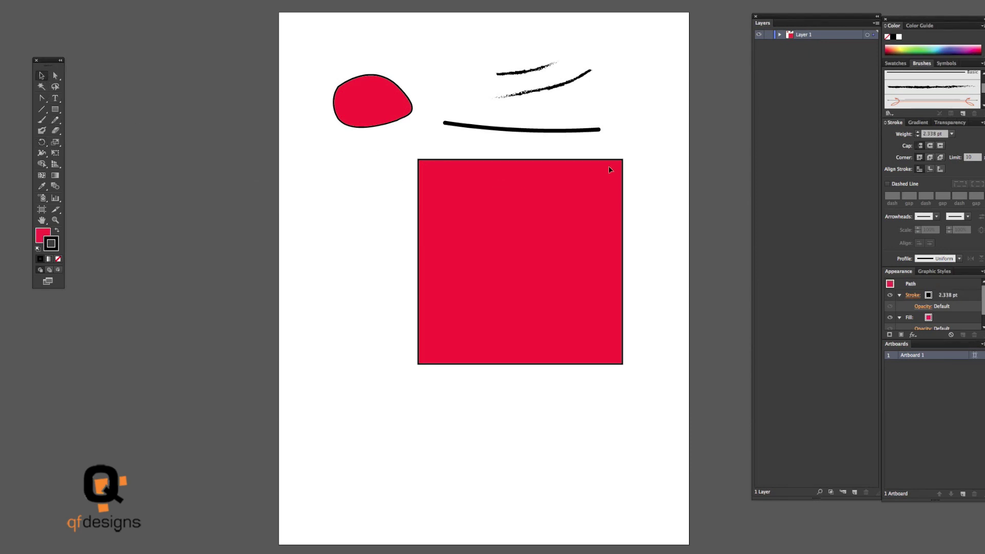
{"action": "left_click", "coordinate": [41, 142]}
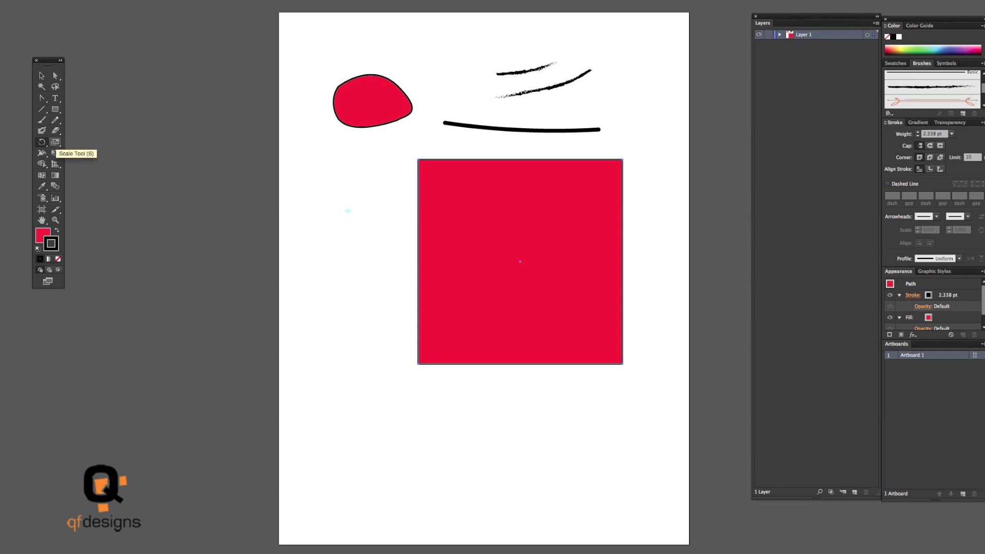
{"action": "left_click", "coordinate": [56, 143]}
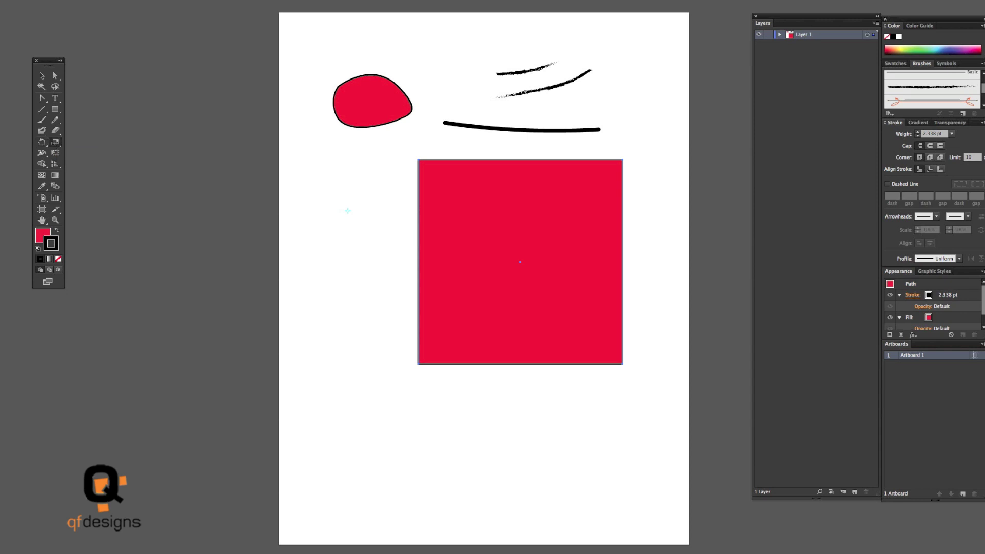
{"action": "left_click", "coordinate": [464, 237]}
{"action": "left_click", "coordinate": [56, 144]}
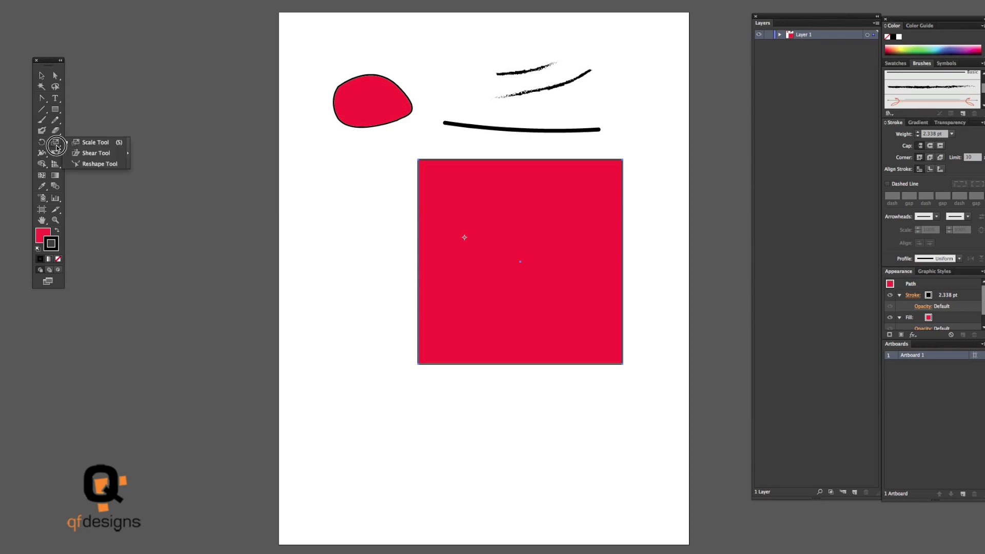
{"action": "left_click", "coordinate": [57, 148]}
{"action": "left_click", "coordinate": [42, 145]}
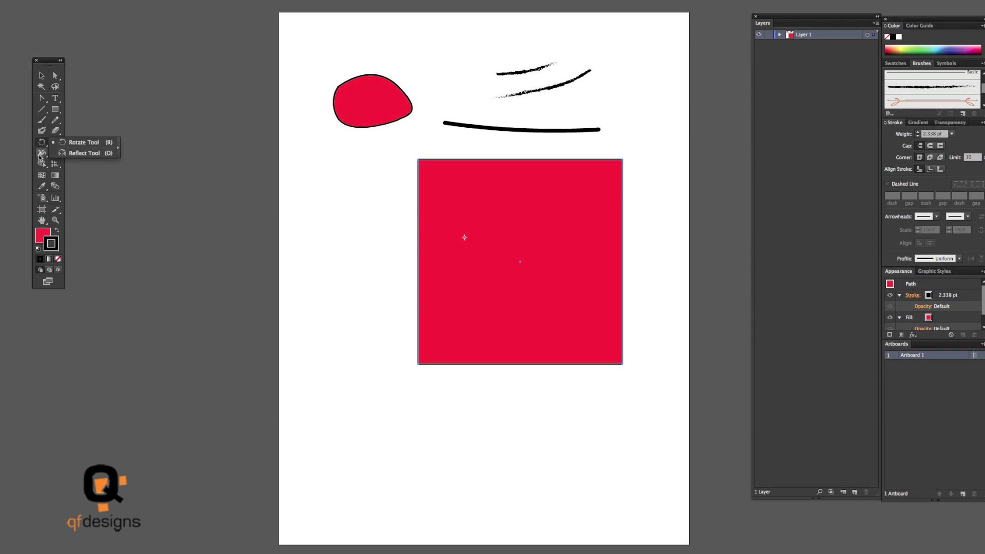
{"action": "left_click", "coordinate": [42, 163]}
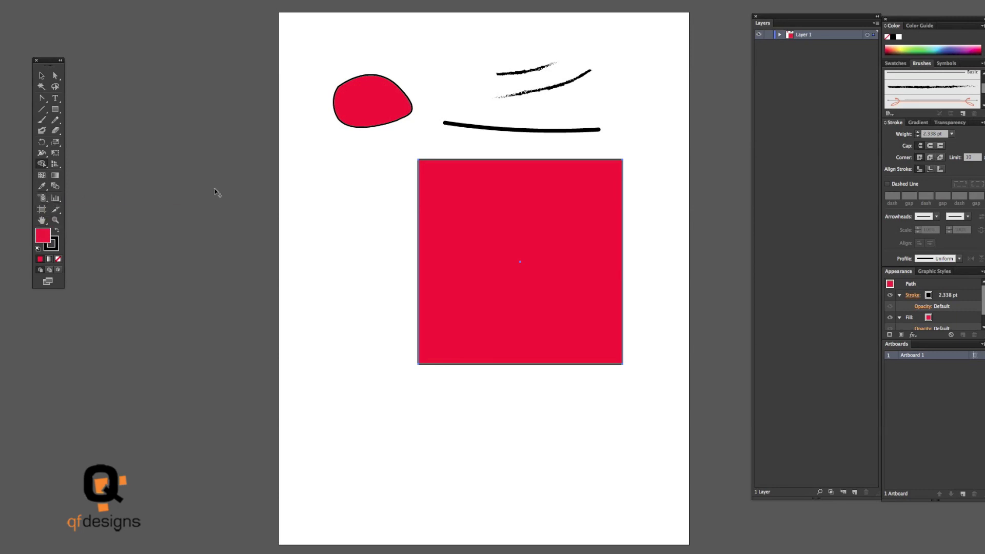
{"action": "left_click", "coordinate": [43, 197]}
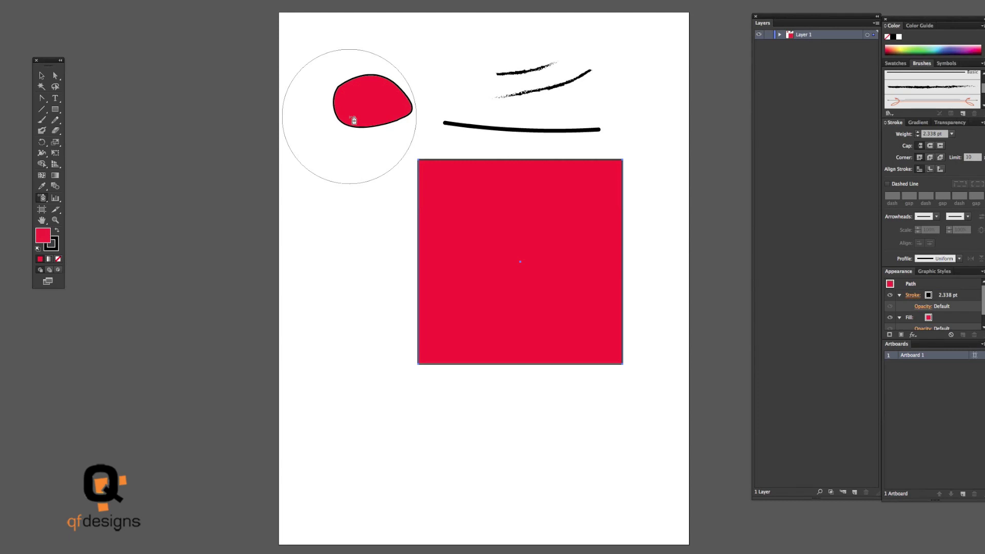
- Dismiss the no-symbol alert and choose Illuminated Orange from the Symbols panel
{"action": "left_click", "coordinate": [329, 235]}
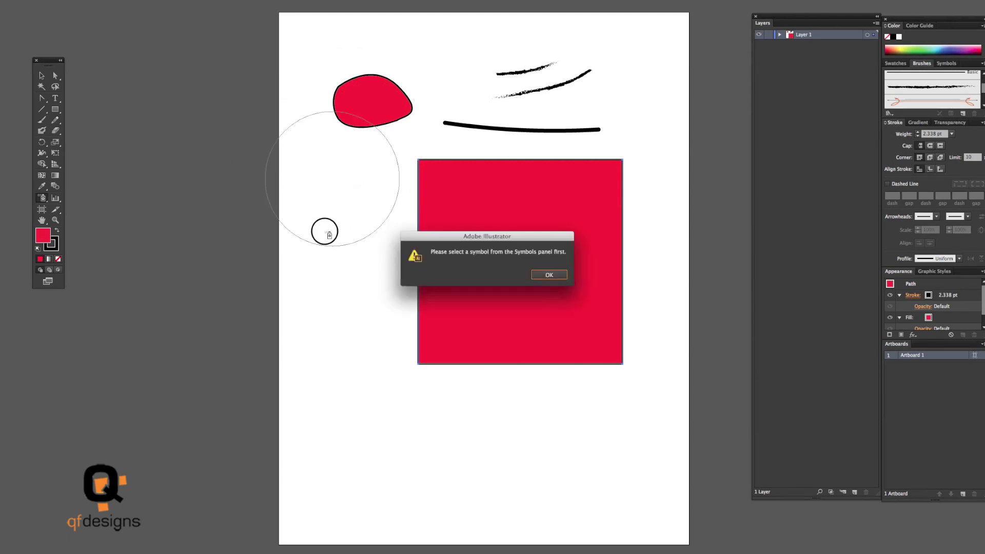
{"action": "left_click", "coordinate": [545, 274]}
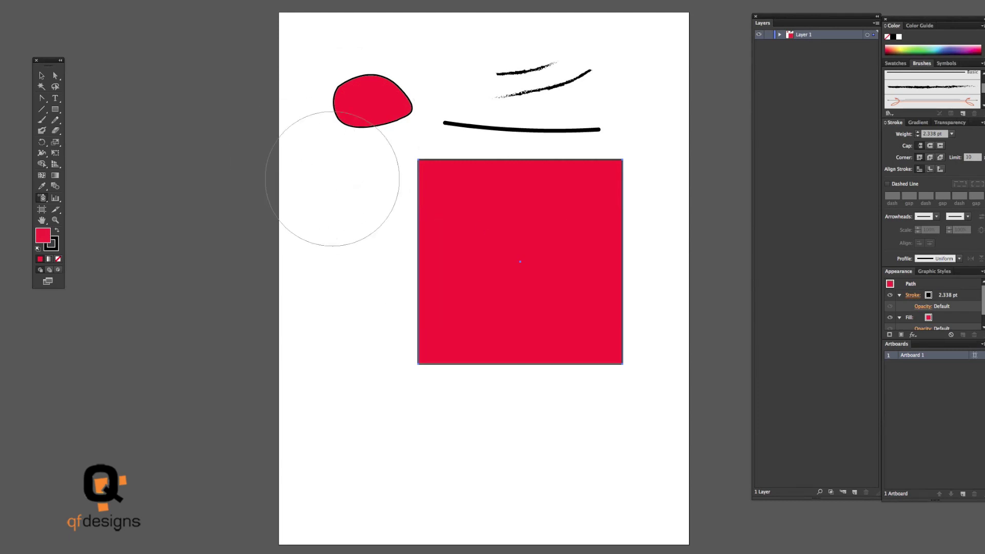
{"action": "left_click", "coordinate": [154, 0]}
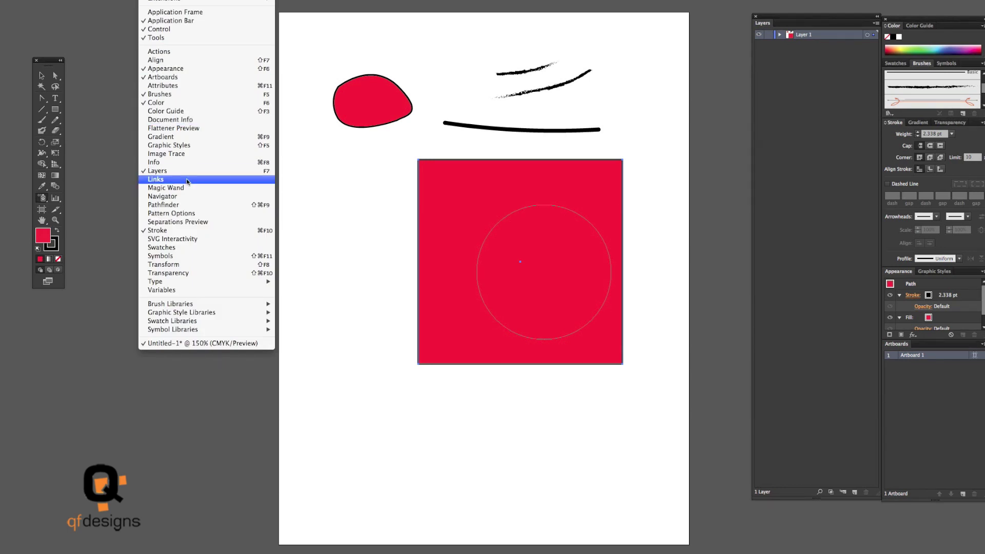
{"action": "left_click", "coordinate": [175, 255]}
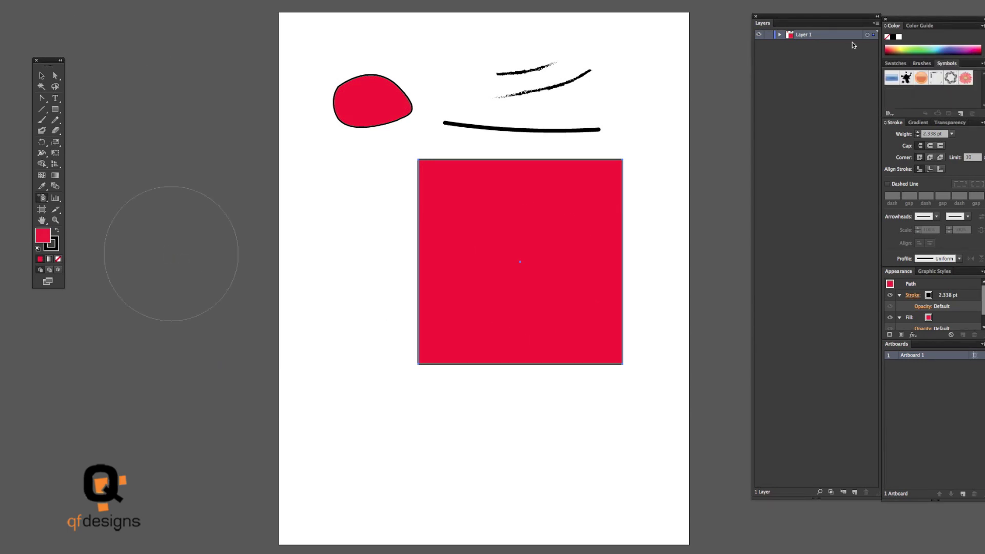
{"action": "left_click", "coordinate": [922, 78]}
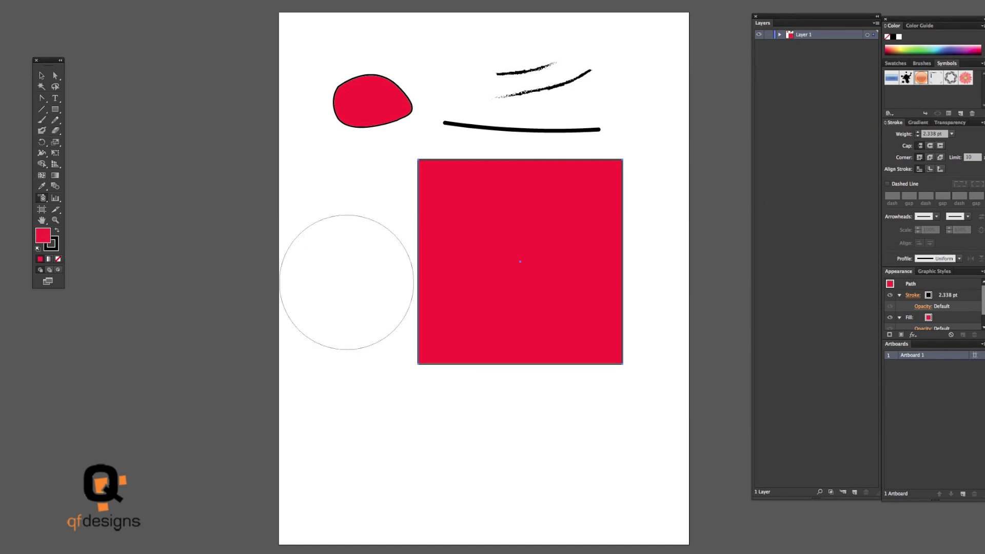
- Spray Illuminated Orange symbols down the left and along the bottom of the artboard
{"action": "mouse_move", "coordinate": [345, 281]}
{"action": "left_mouse_down"}
{"action": "mouse_move", "coordinate": [374, 376]}
{"action": "mouse_move", "coordinate": [484, 421]}
{"action": "mouse_move", "coordinate": [511, 418]}
{"action": "left_mouse_up"}
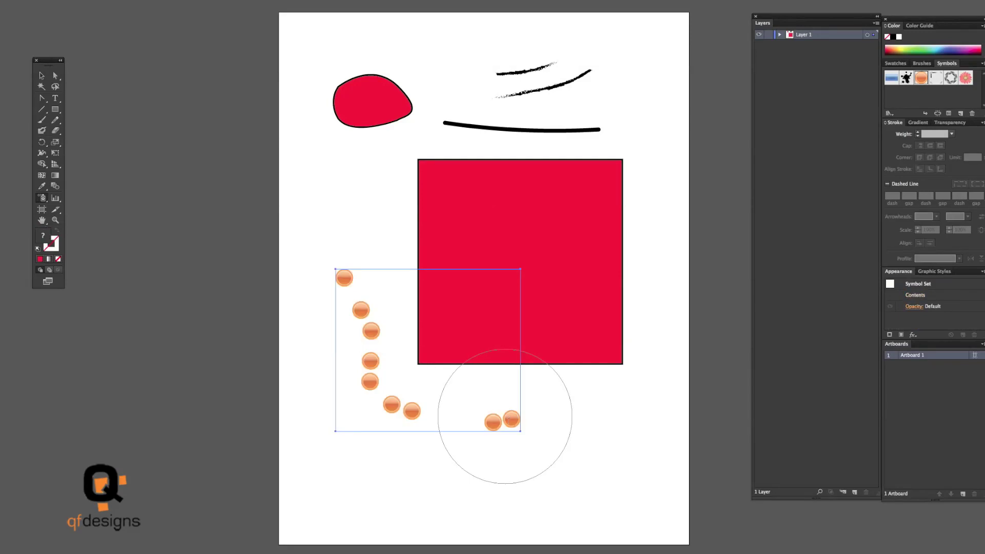
{"action": "mouse_move", "coordinate": [577, 404]}
{"action": "left_mouse_down"}
{"action": "mouse_move", "coordinate": [543, 445]}
{"action": "mouse_move", "coordinate": [491, 461]}
{"action": "mouse_move", "coordinate": [388, 457]}
{"action": "left_mouse_up"}
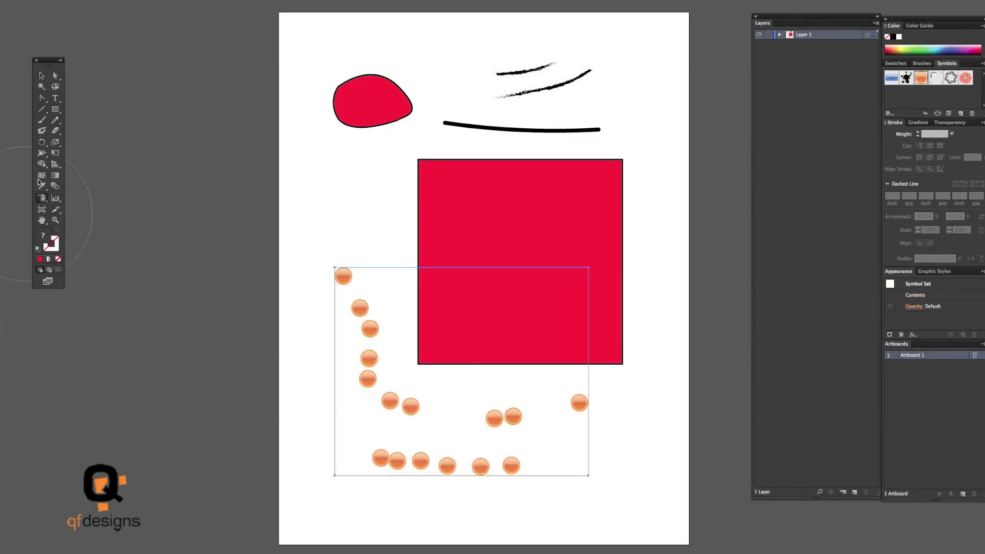
{"action": "mouse_move", "coordinate": [44, 199]}
{"action": "left_mouse_down"}
{"action": "mouse_move", "coordinate": [103, 231]}
{"action": "mouse_move", "coordinate": [101, 205]}
{"action": "mouse_move", "coordinate": [107, 264]}
{"action": "left_mouse_up"}
{"action": "left_click_drag", "start_coordinate": [42, 185], "coordinate": [42, 186]}
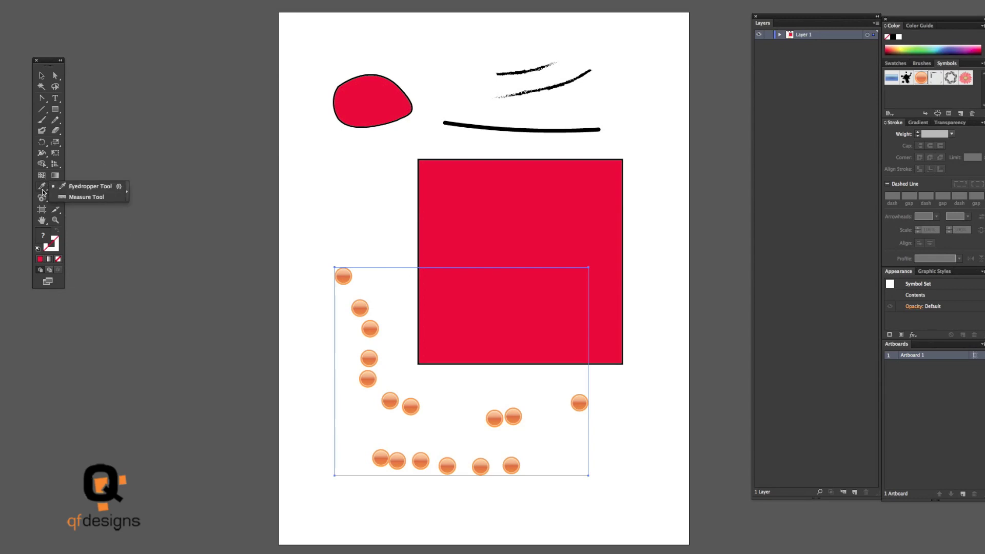
- Open Eyedropper Options from the Eyedropper tool and accept the settings
{"action": "left_click_drag", "start_coordinate": [43, 192], "coordinate": [43, 192]}
{"action": "left_click_drag", "start_coordinate": [43, 192], "coordinate": [43, 192]}
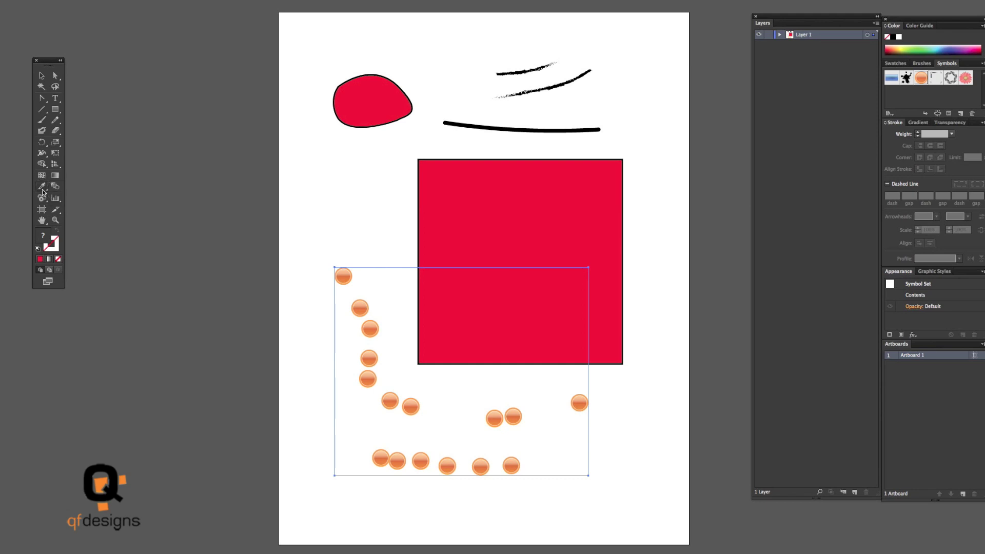
{"action": "double_click", "coordinate": [43, 189]}
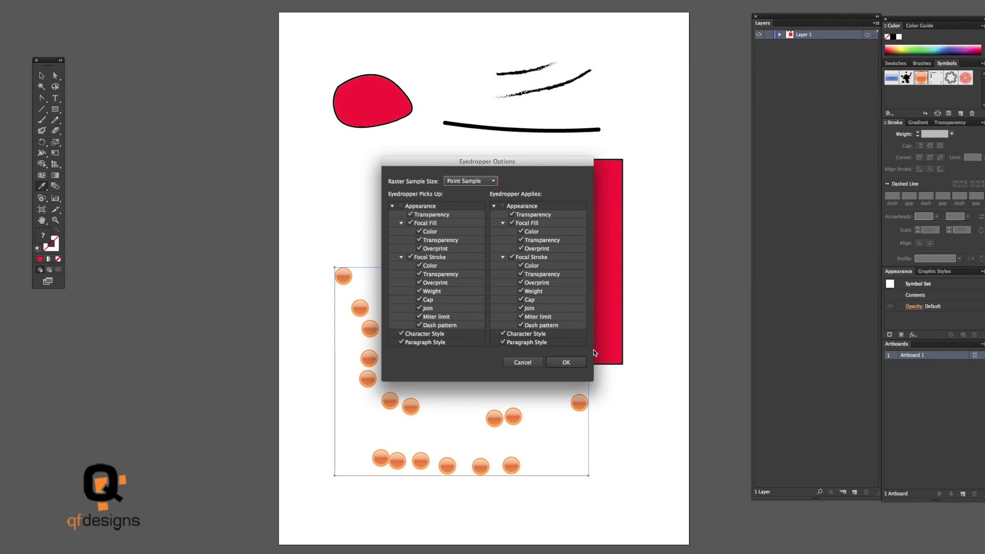
{"action": "left_click", "coordinate": [566, 363]}
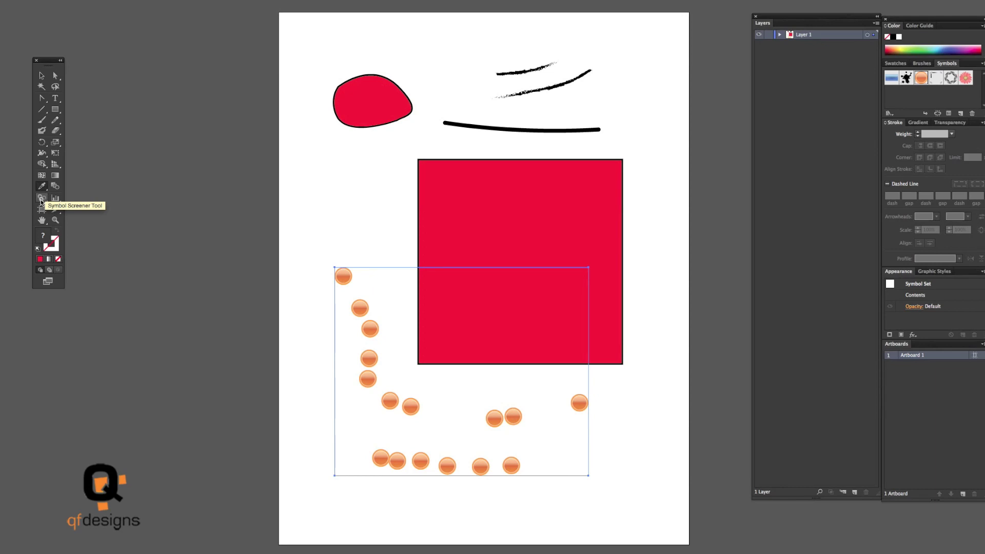
- Check the symbol tools, zoom in on the red square, then fit the artboard with Cmd+0
{"action": "left_click_drag", "start_coordinate": [41, 202], "coordinate": [68, 201]}
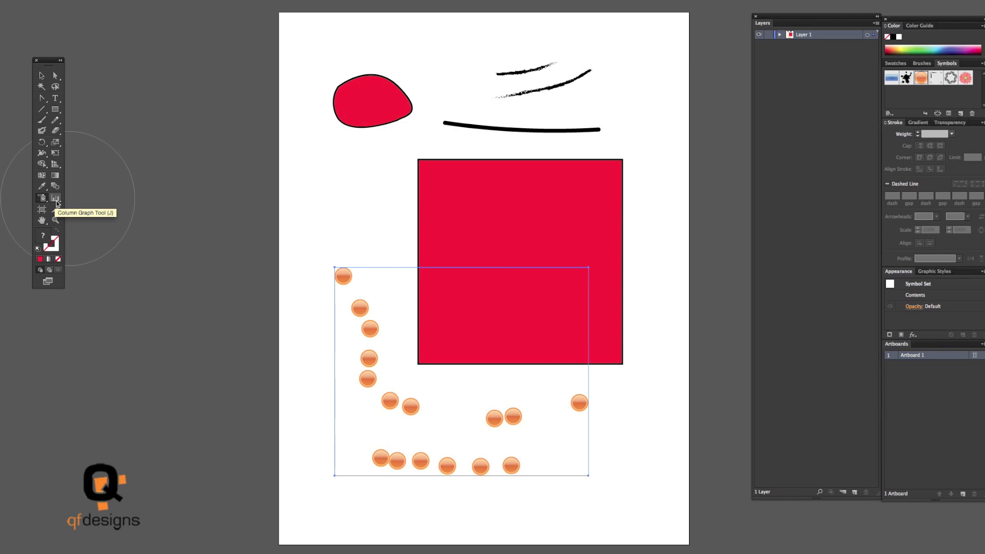
{"action": "left_click", "coordinate": [56, 202]}
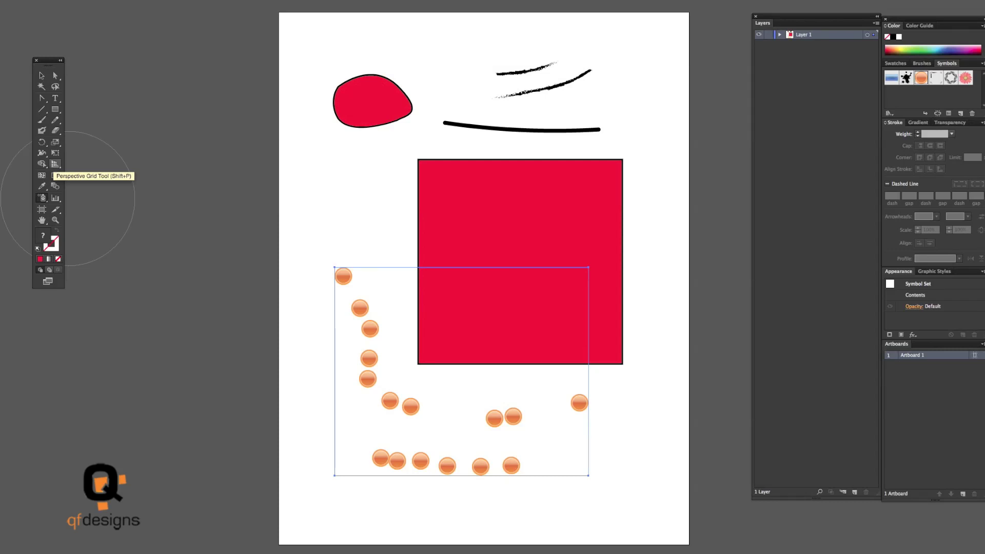
{"action": "left_click", "coordinate": [60, 201]}
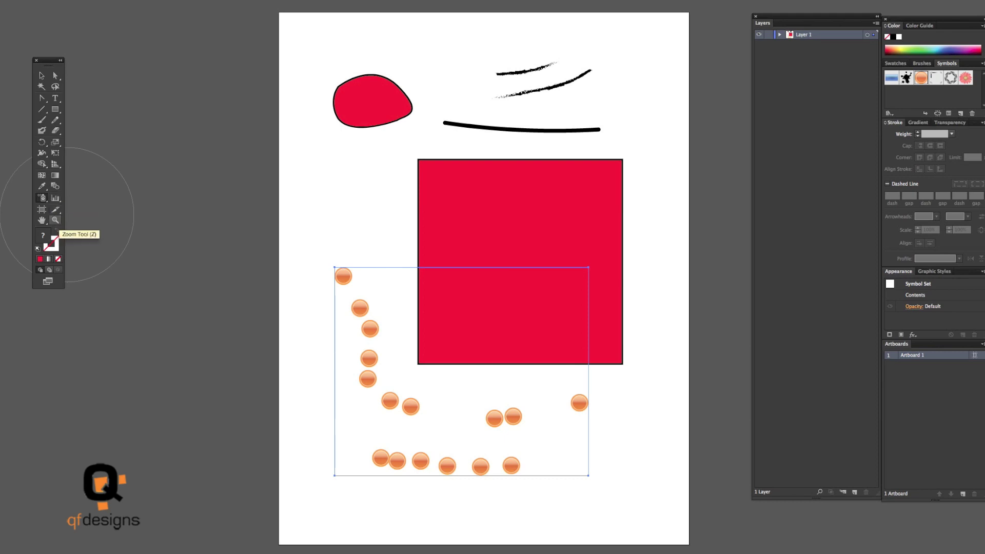
{"action": "left_click", "coordinate": [57, 221]}
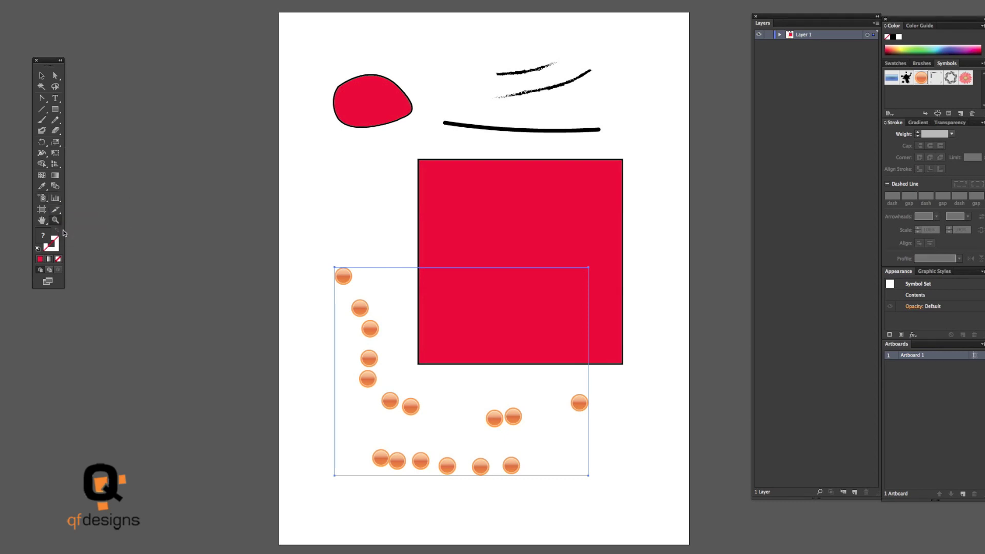
{"action": "left_click", "coordinate": [499, 222]}
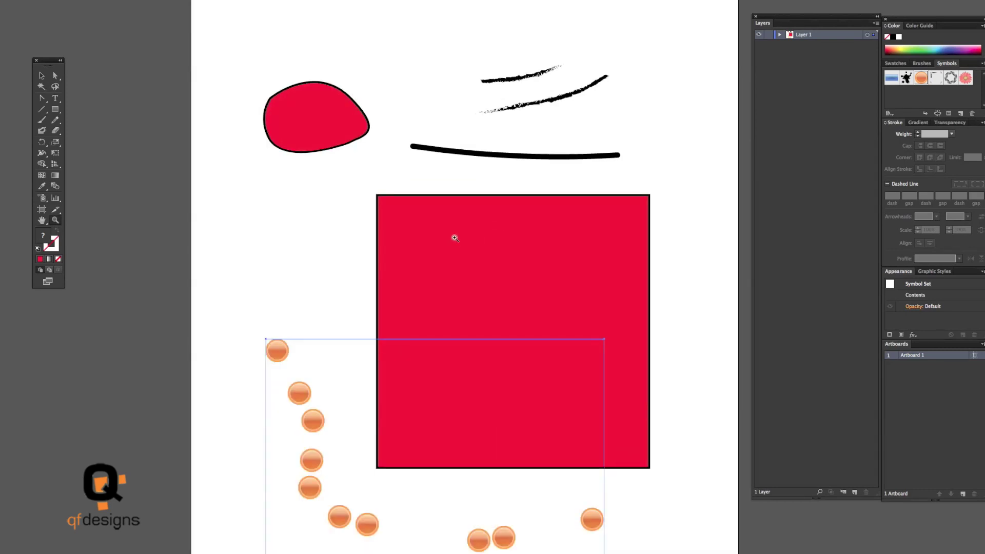
{"action": "key", "text": "ctrl+0"}
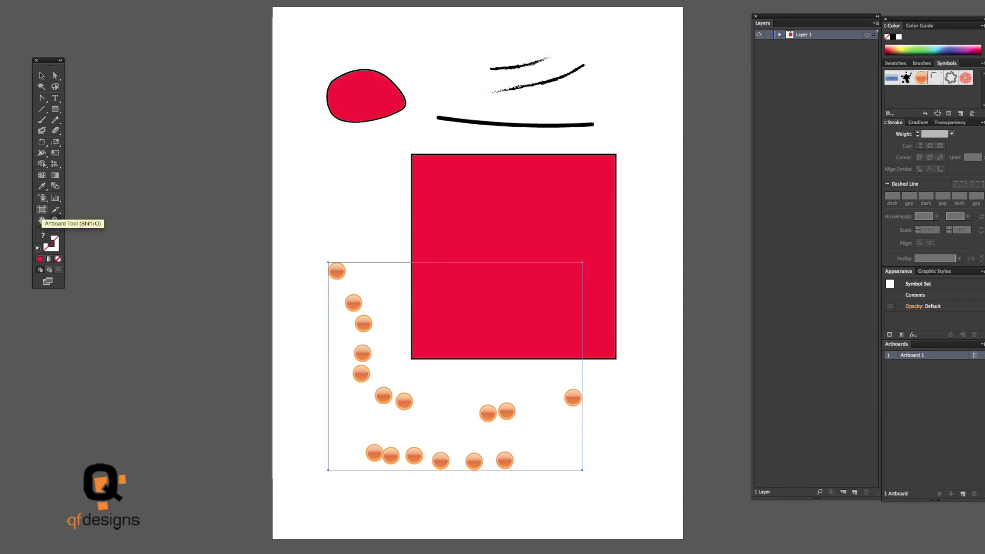
- Delete a stray artboard, then resize Artboard 1 by moving its left, bottom and top edges
{"action": "left_click", "coordinate": [38, 216]}
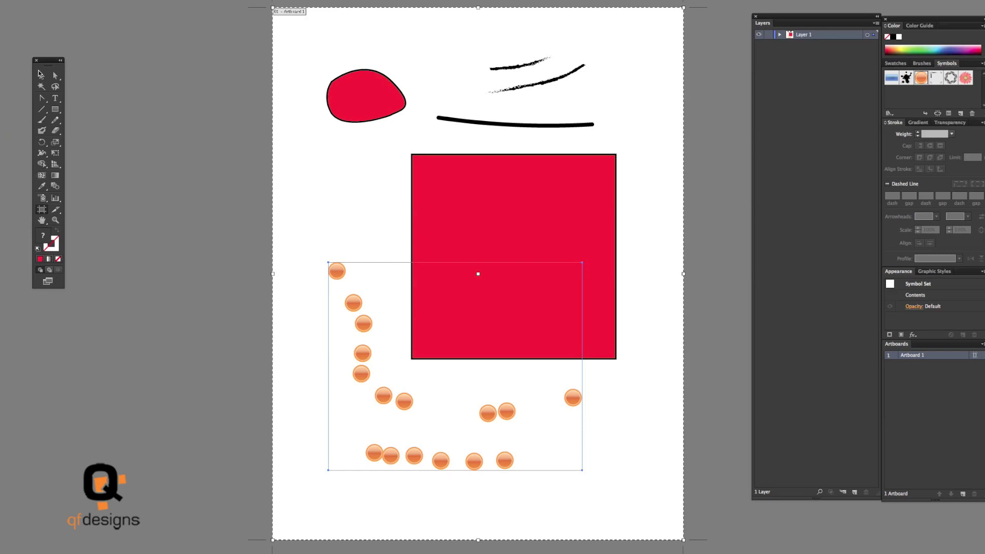
{"action": "left_click", "coordinate": [40, 77]}
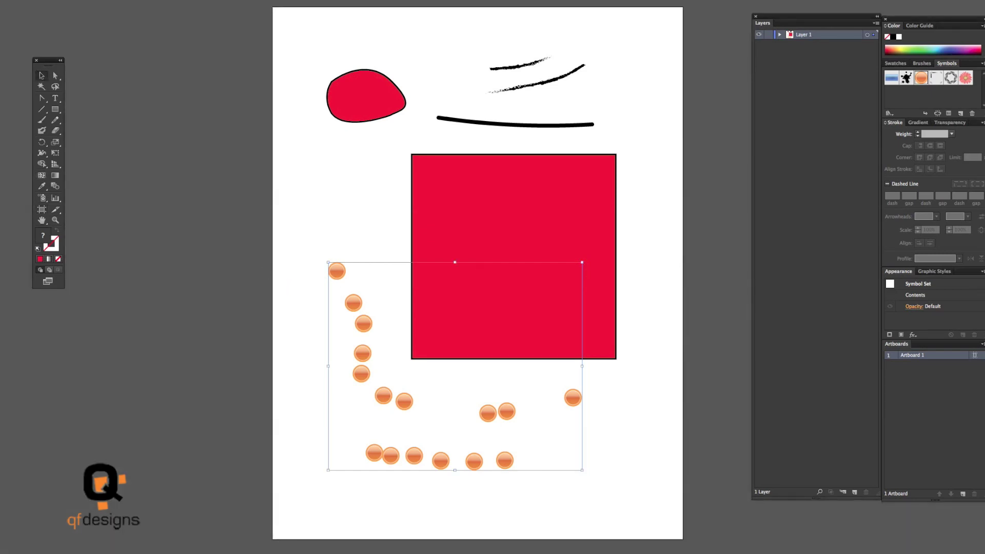
{"action": "left_click", "coordinate": [44, 210]}
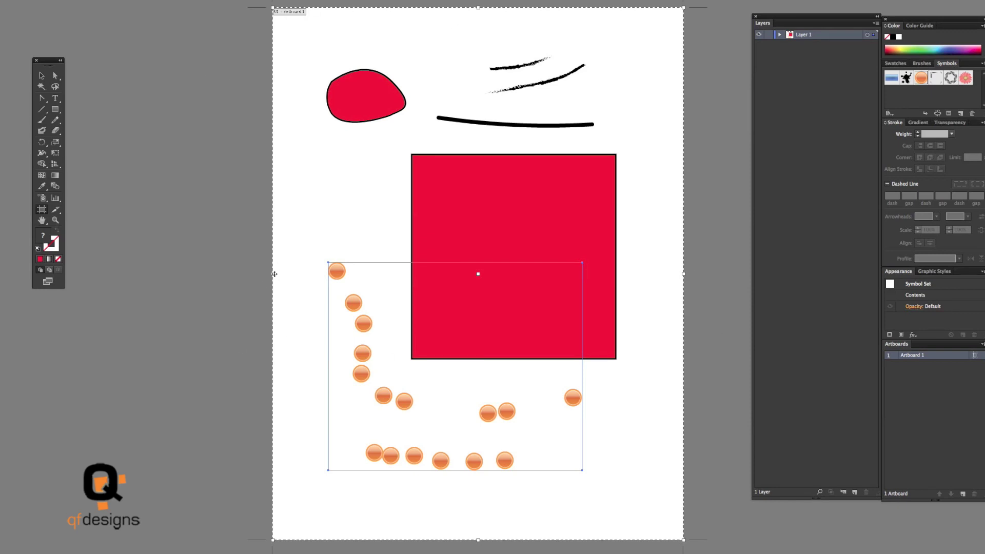
{"action": "left_click_drag", "start_coordinate": [269, 274], "coordinate": [208, 274]}
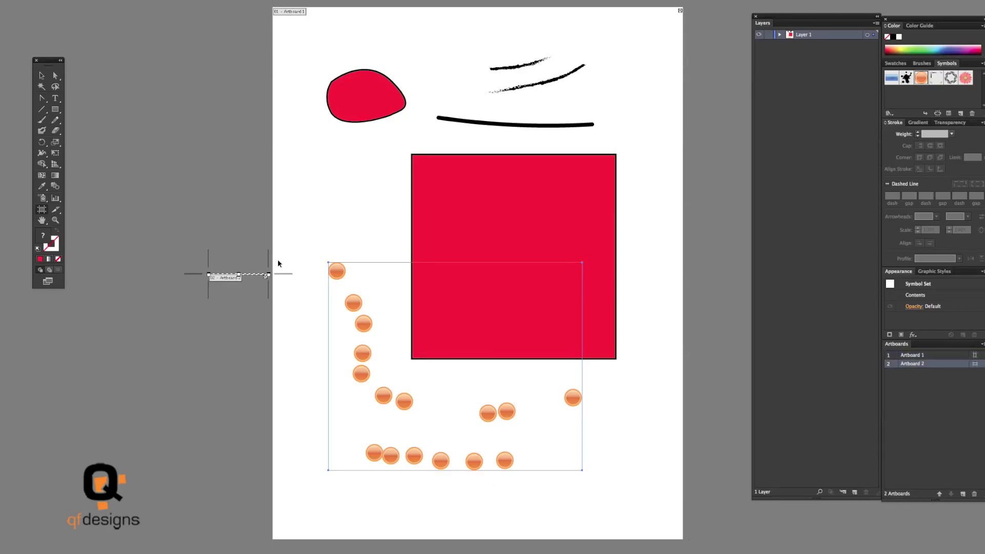
{"action": "key", "text": "Delete"}
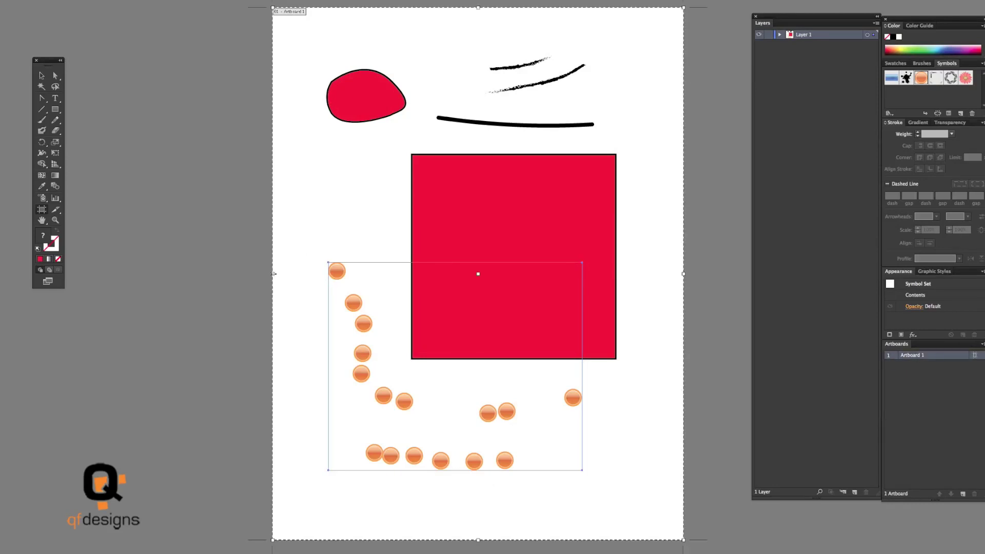
{"action": "left_click_drag", "start_coordinate": [273, 274], "coordinate": [202, 274]}
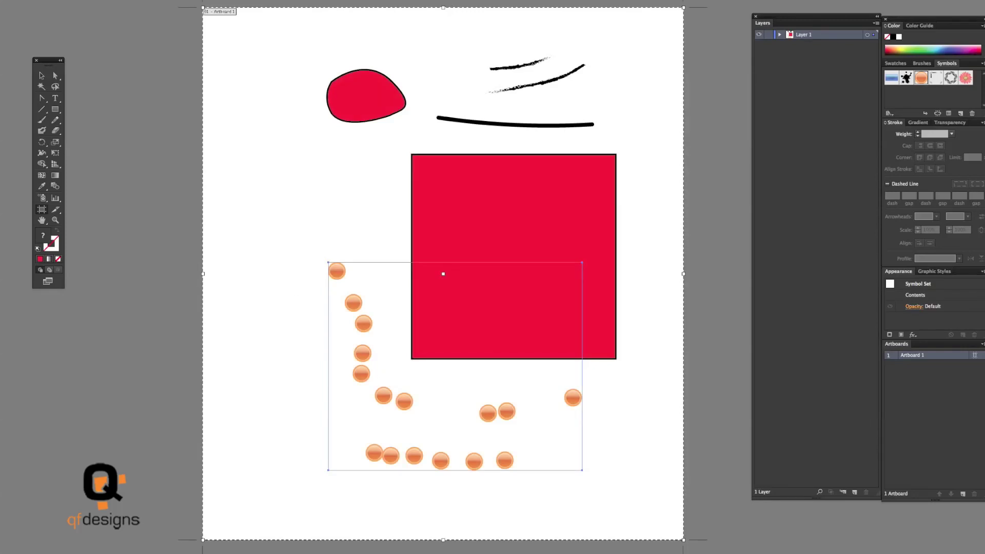
{"action": "left_click_drag", "start_coordinate": [443, 540], "coordinate": [444, 481]}
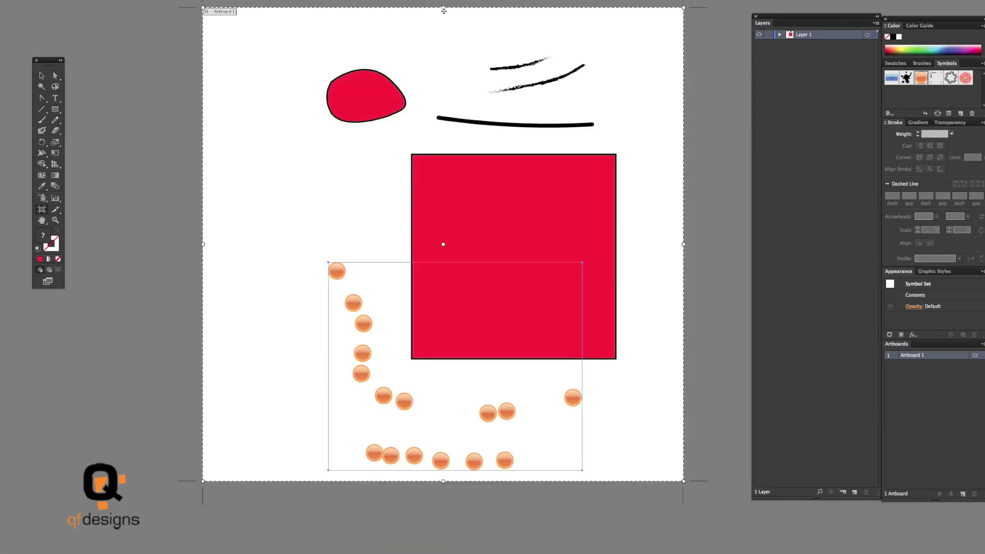
{"action": "left_click_drag", "start_coordinate": [443, 8], "coordinate": [444, 46]}
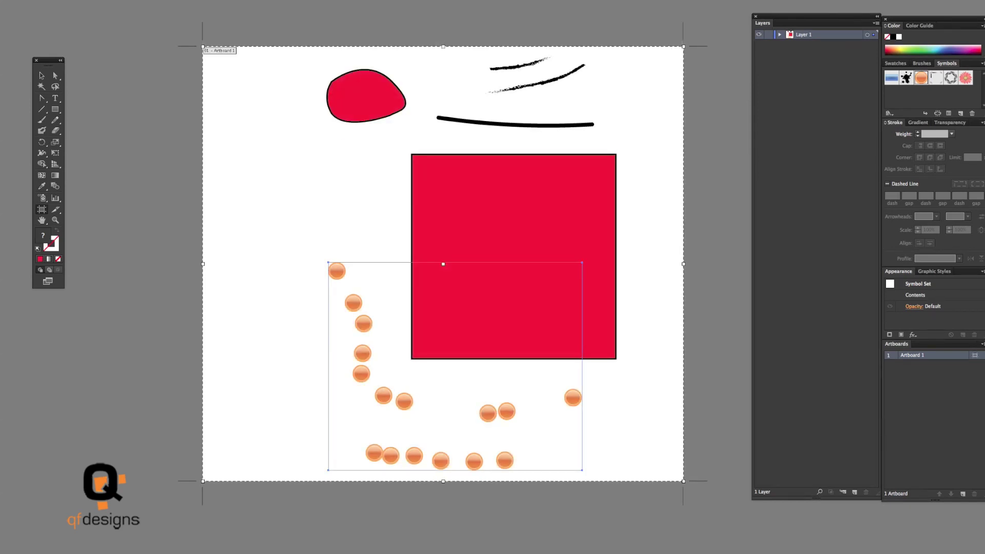
- Deselect the symbol set with the Selection tool and pan the canvas slightly left
{"action": "left_click", "coordinate": [42, 77]}
{"action": "left_click", "coordinate": [118, 118]}
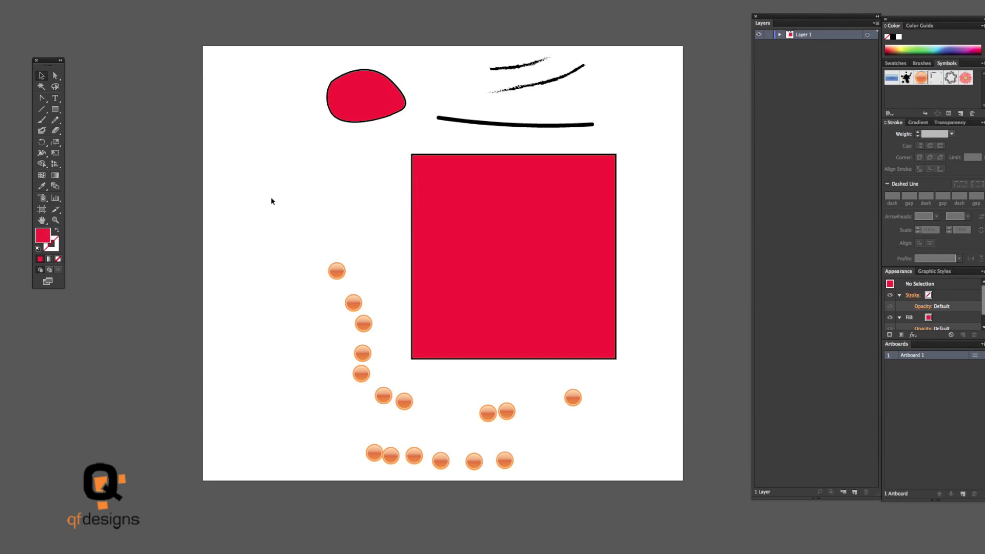
{"action": "left_click", "coordinate": [42, 220]}
{"action": "left_click_drag", "start_coordinate": [376, 264], "coordinate": [464, 289]}
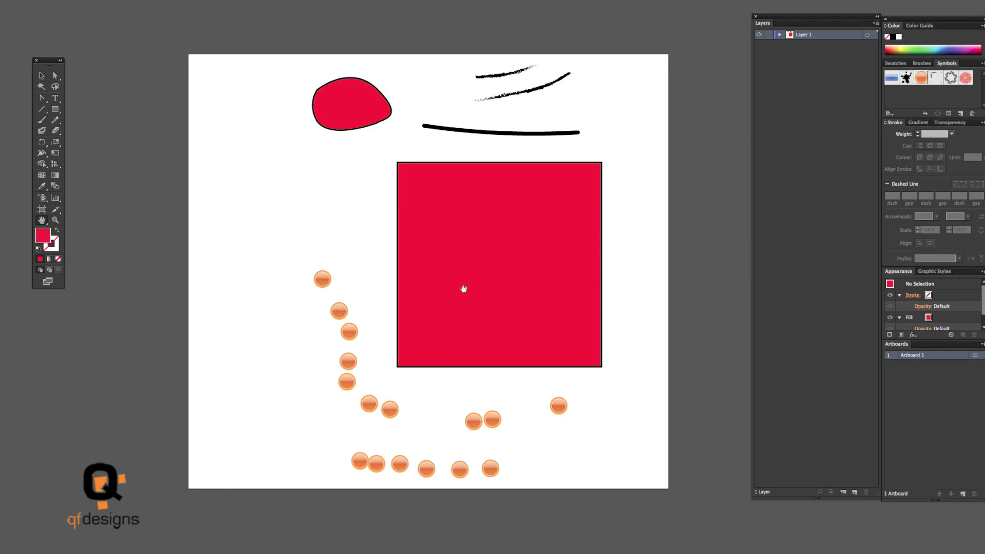
{"action": "scroll", "coordinate": [467, 266], "scroll_direction": "right", "scroll_amount": 5}
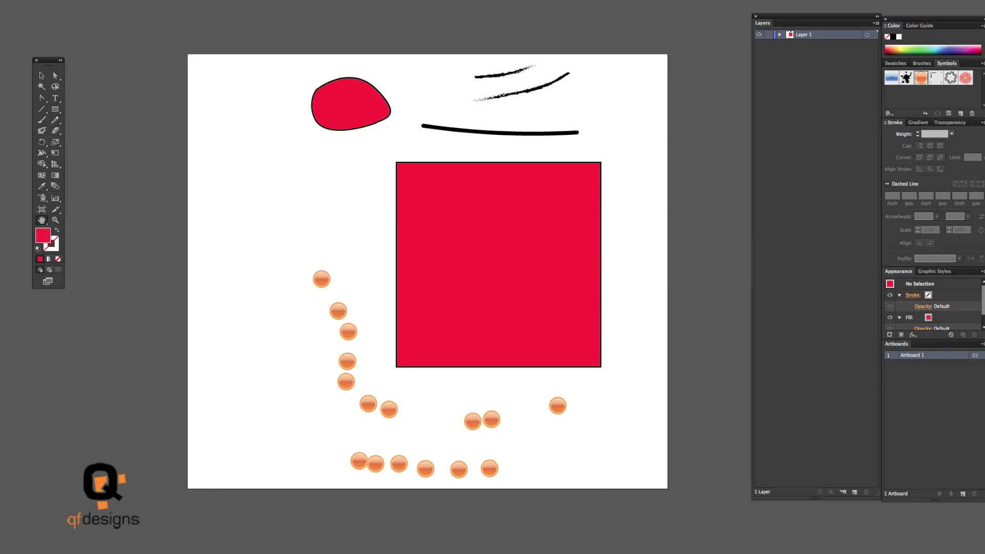
{"action": "scroll", "coordinate": [467, 265], "scroll_direction": "left", "scroll_amount": 8}
{"action": "scroll", "coordinate": [469, 266], "scroll_direction": "right", "scroll_amount": 15}
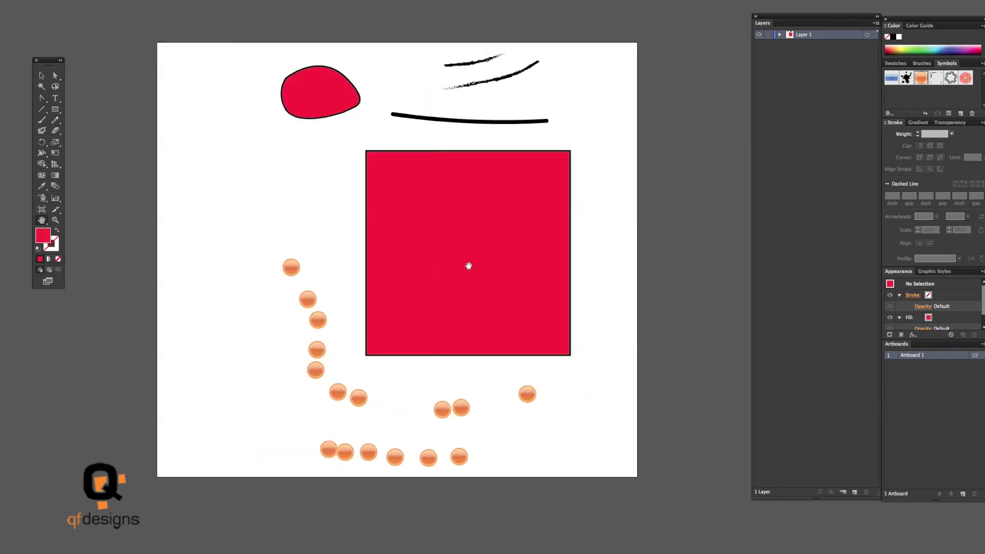
{"action": "scroll", "coordinate": [469, 266], "scroll_direction": "left", "scroll_amount": 18}
{"action": "scroll", "coordinate": [470, 265], "scroll_direction": "right", "scroll_amount": 8}
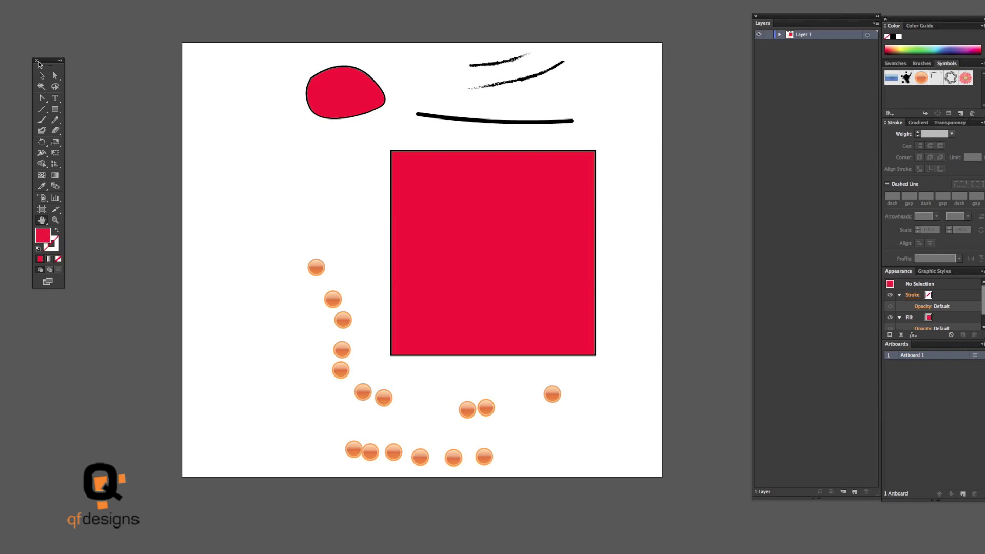
- Select the square and set its fill to bright green 28E530 in the Color Picker
{"action": "left_click", "coordinate": [41, 75]}
{"action": "left_click", "coordinate": [503, 249]}
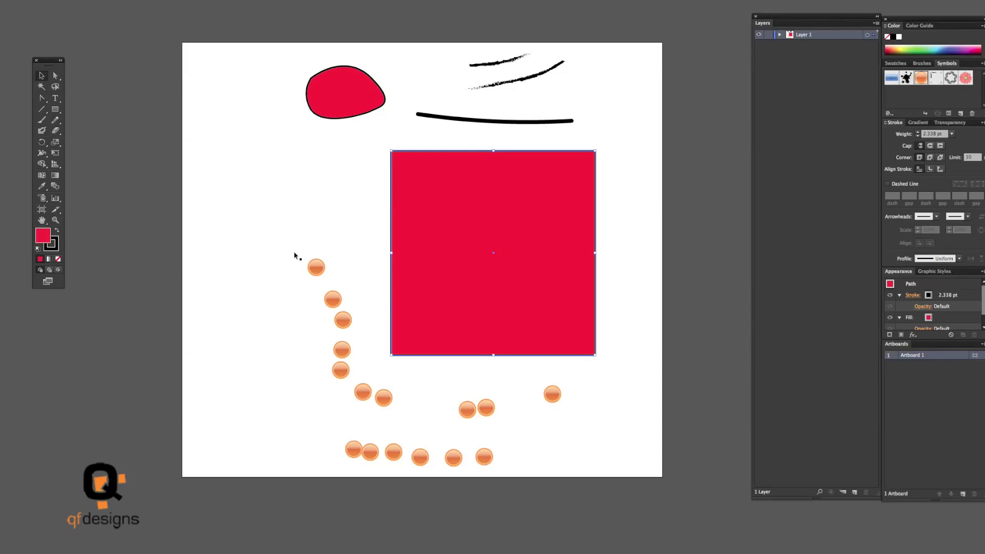
{"action": "left_click", "coordinate": [43, 236]}
{"action": "double_click", "coordinate": [42, 236]}
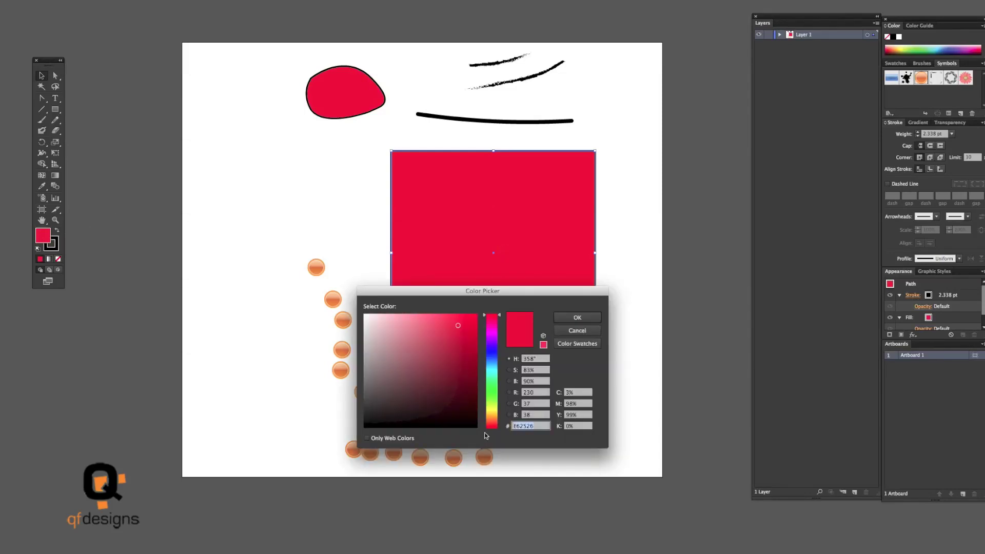
{"action": "left_click", "coordinate": [492, 389]}
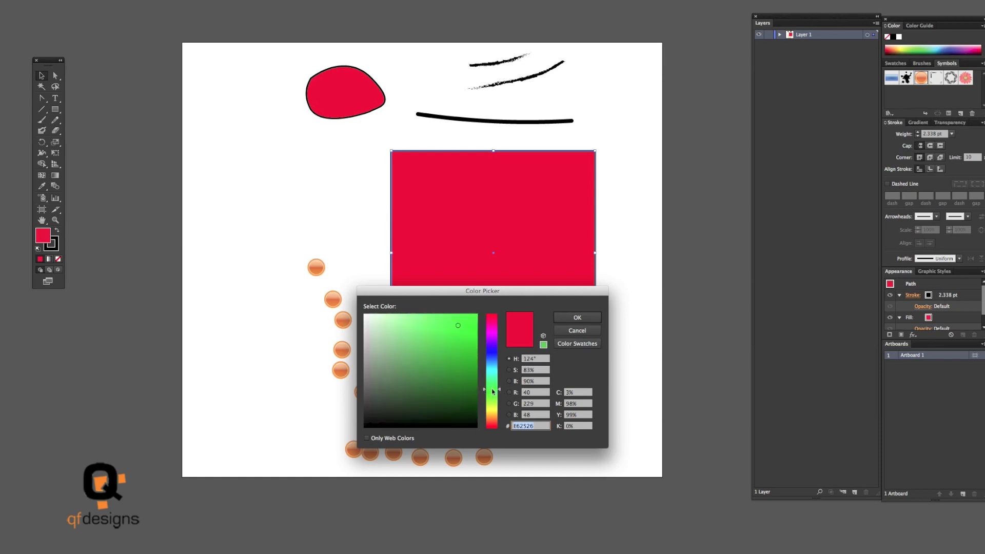
{"action": "left_click", "coordinate": [577, 318]}
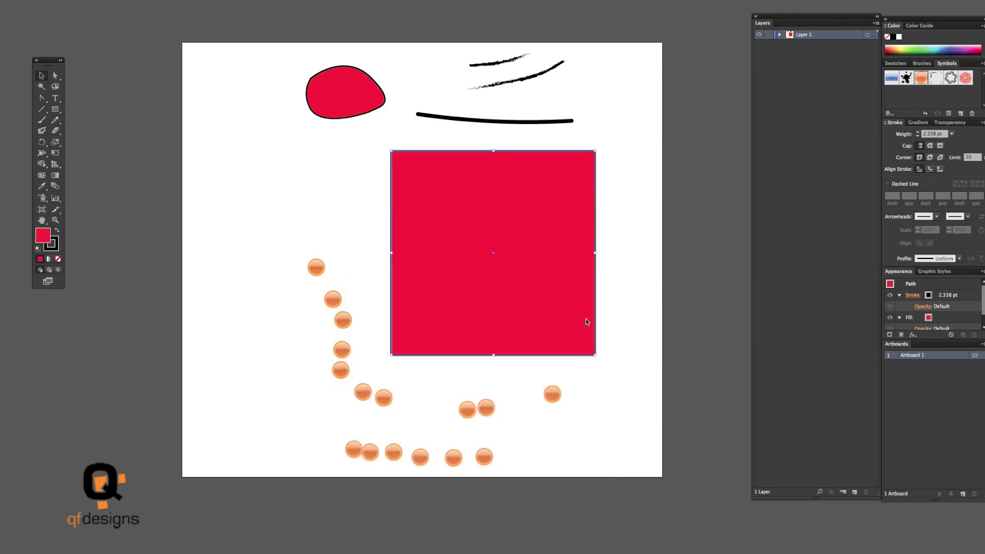
{"action": "left_click", "coordinate": [55, 250]}
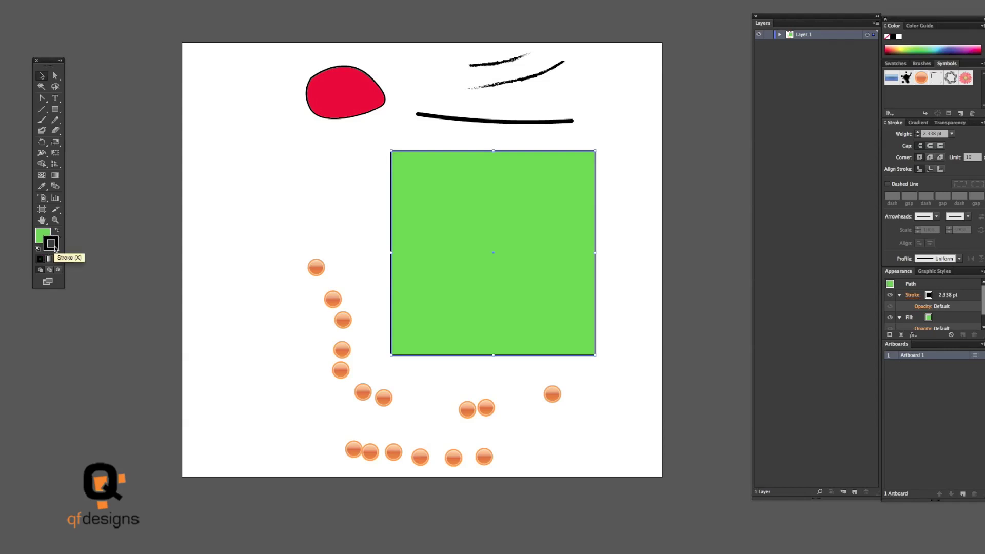
- Set the green square's stroke weight to 10 pt, then set its stroke to None
{"action": "left_click", "coordinate": [952, 134]}
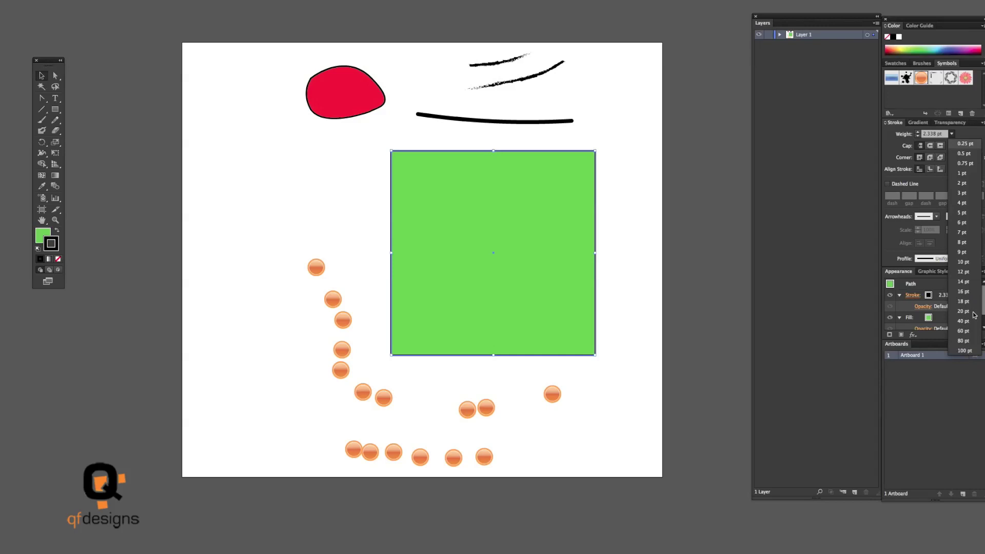
{"action": "left_click", "coordinate": [961, 263]}
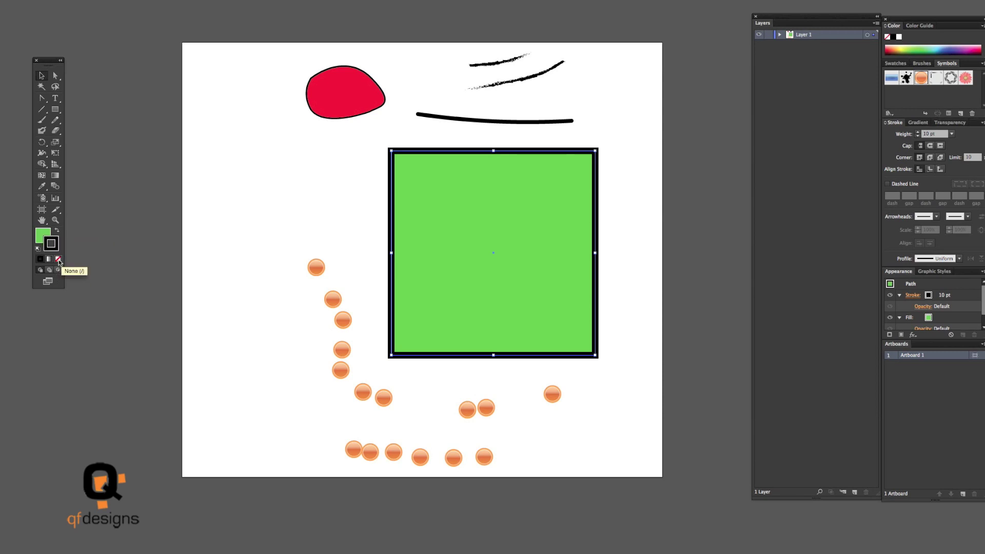
{"action": "left_click", "coordinate": [58, 260]}
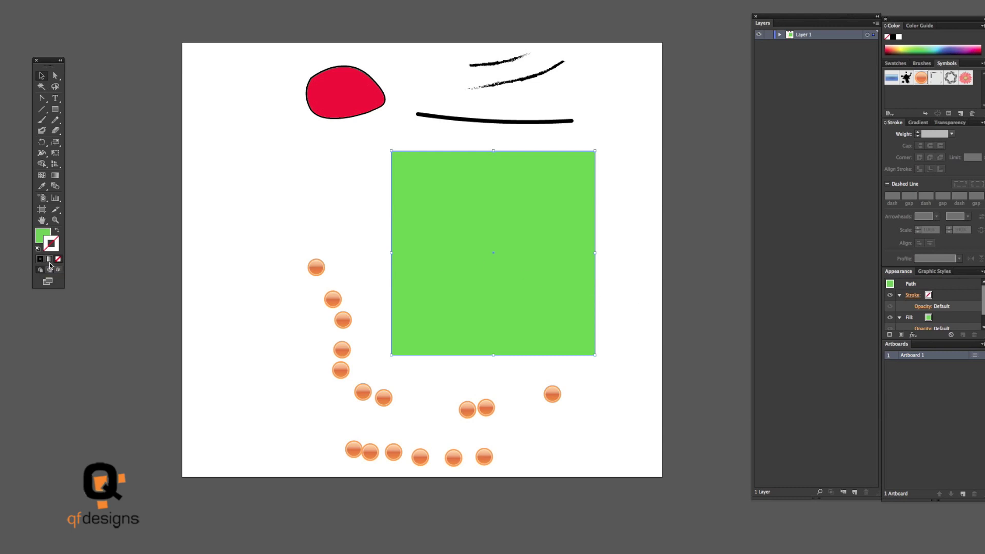
- Fill the square with a white-to-black linear gradient and recentre the gradient bar on it
{"action": "left_click", "coordinate": [52, 262]}
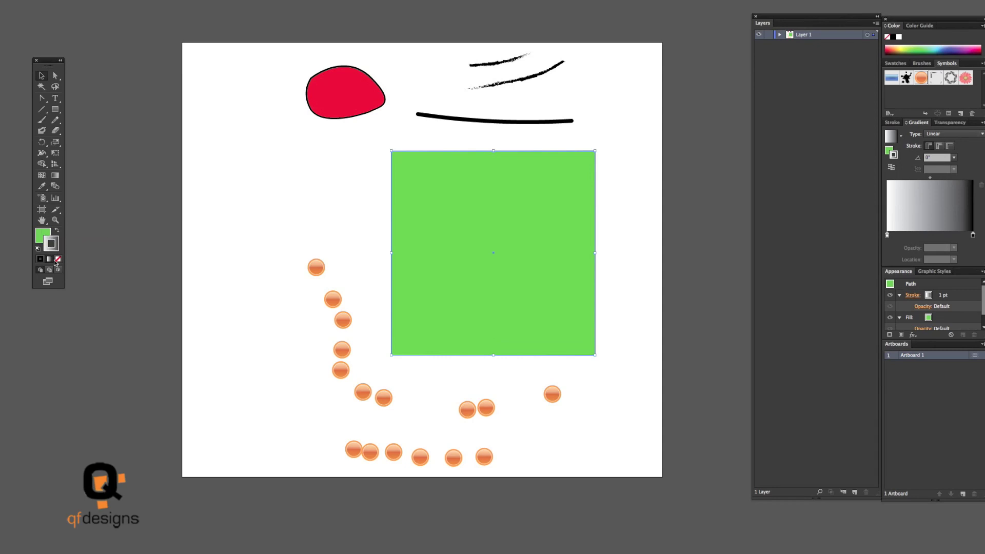
{"action": "left_click", "coordinate": [59, 260]}
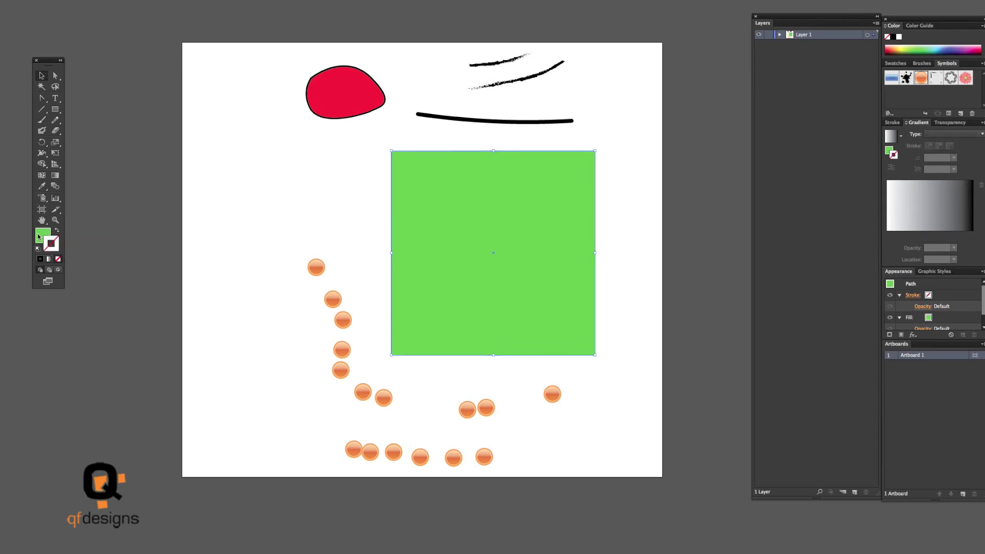
{"action": "left_click", "coordinate": [51, 260]}
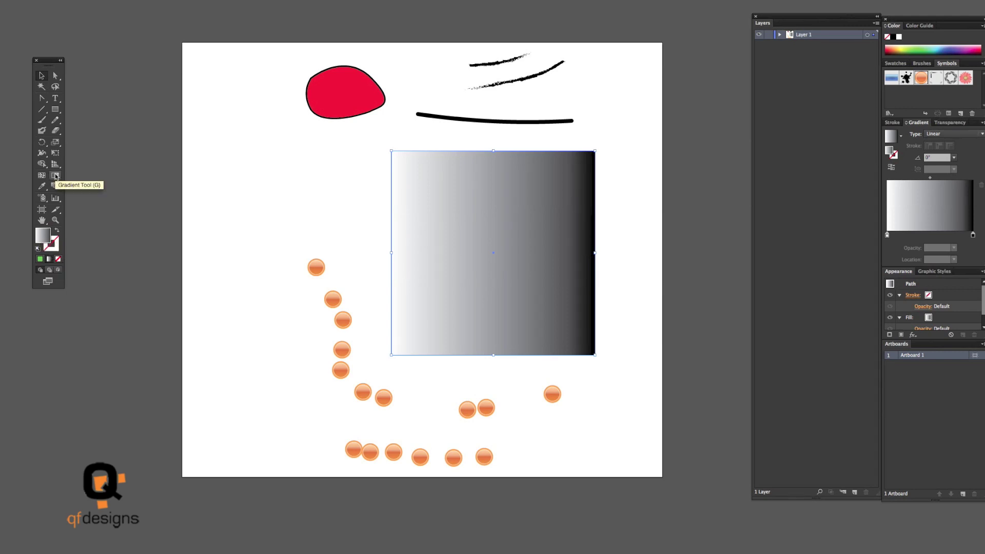
{"action": "left_click", "coordinate": [56, 177]}
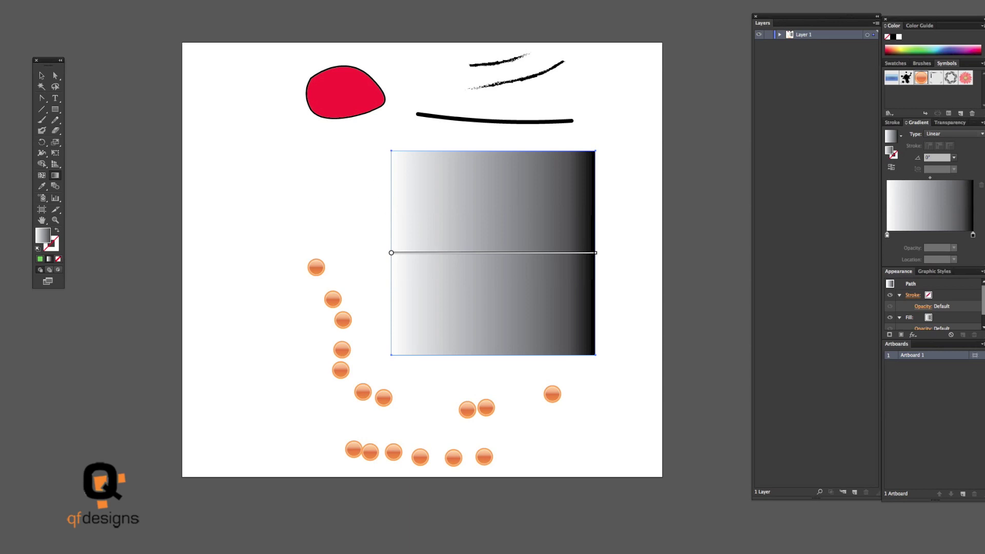
{"action": "left_click_drag", "start_coordinate": [465, 292], "coordinate": [492, 254]}
{"action": "key", "text": "ctrl+z"}
{"action": "left_click_drag", "start_coordinate": [392, 253], "coordinate": [389, 186]}
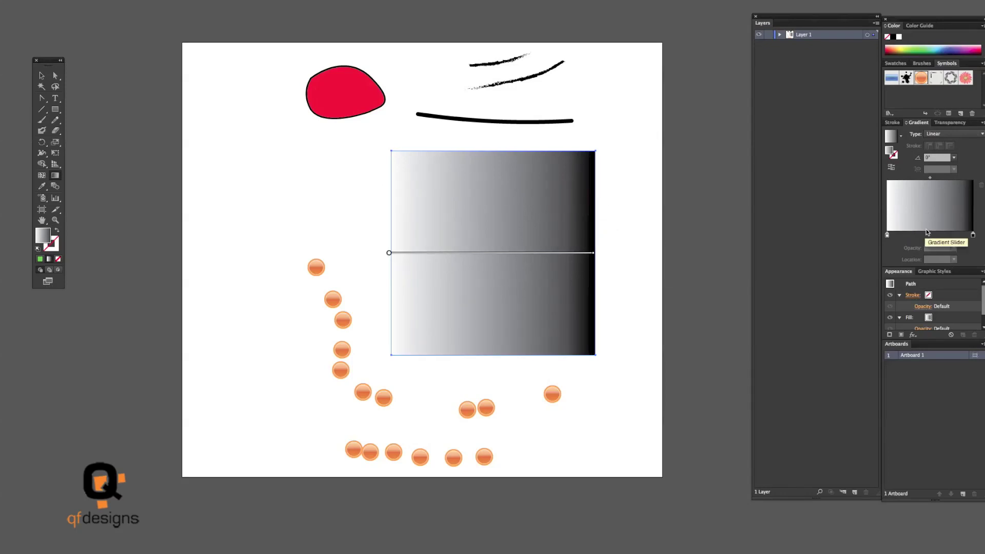
- Make the left gradient stop green and add a yellow stop in the middle
{"action": "double_click", "coordinate": [887, 235]}
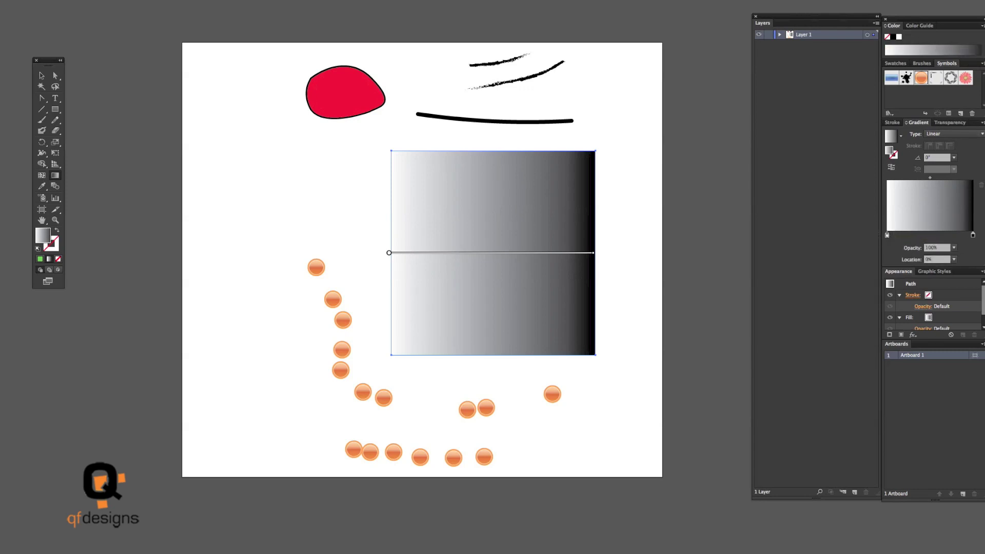
{"action": "left_click", "coordinate": [882, 269]}
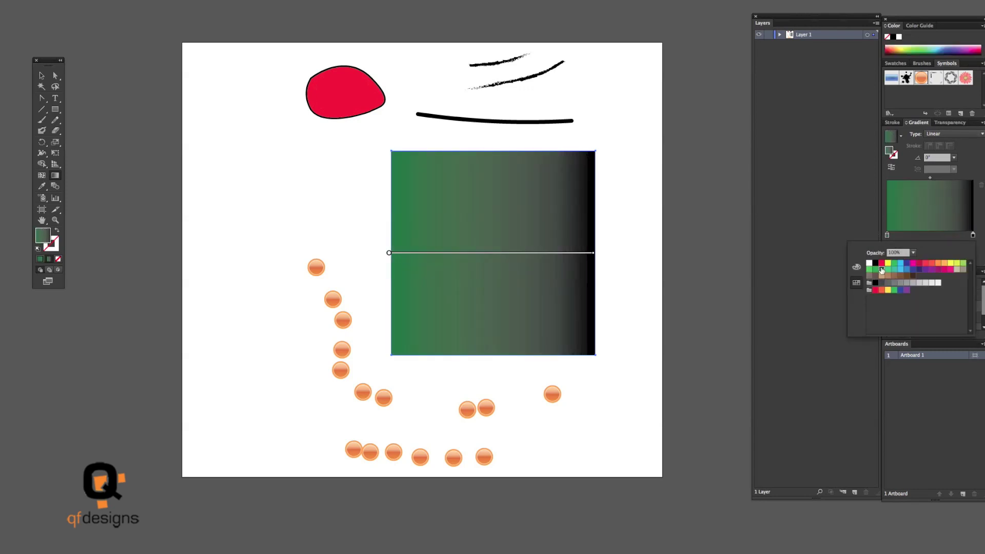
{"action": "left_click", "coordinate": [930, 235]}
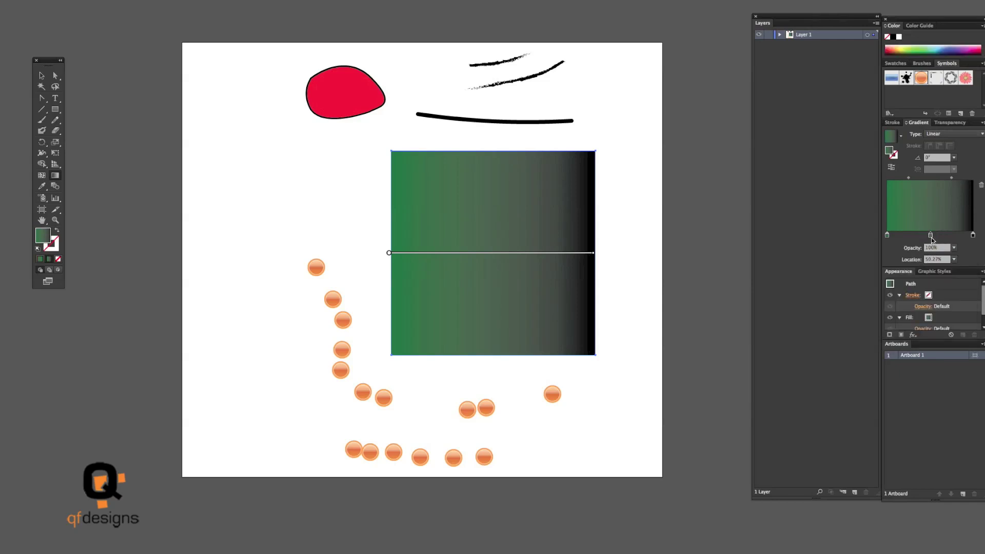
{"action": "double_click", "coordinate": [930, 235]}
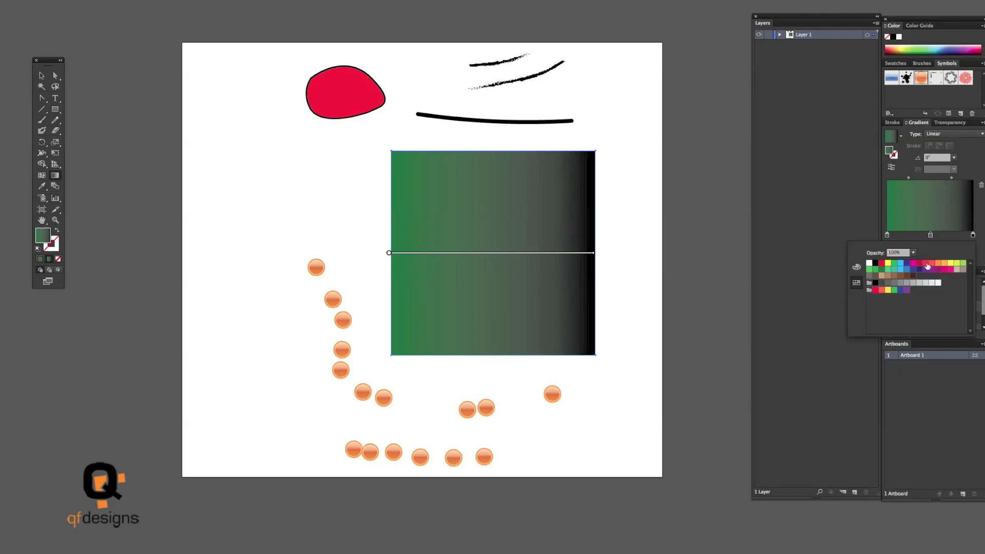
{"action": "left_click", "coordinate": [950, 263]}
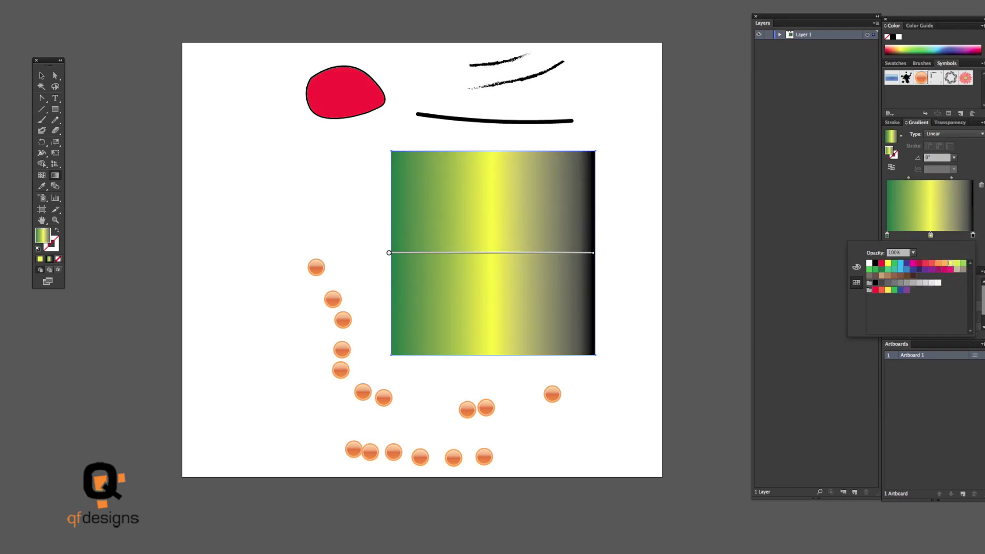
- Change the right gradient stop from black to white
{"action": "left_click", "coordinate": [973, 235]}
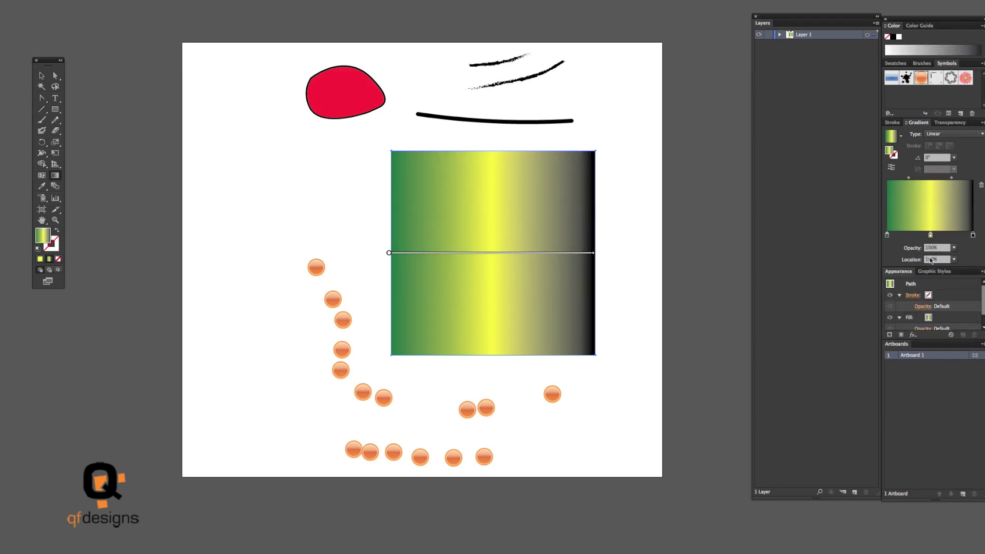
{"action": "double_click", "coordinate": [973, 235]}
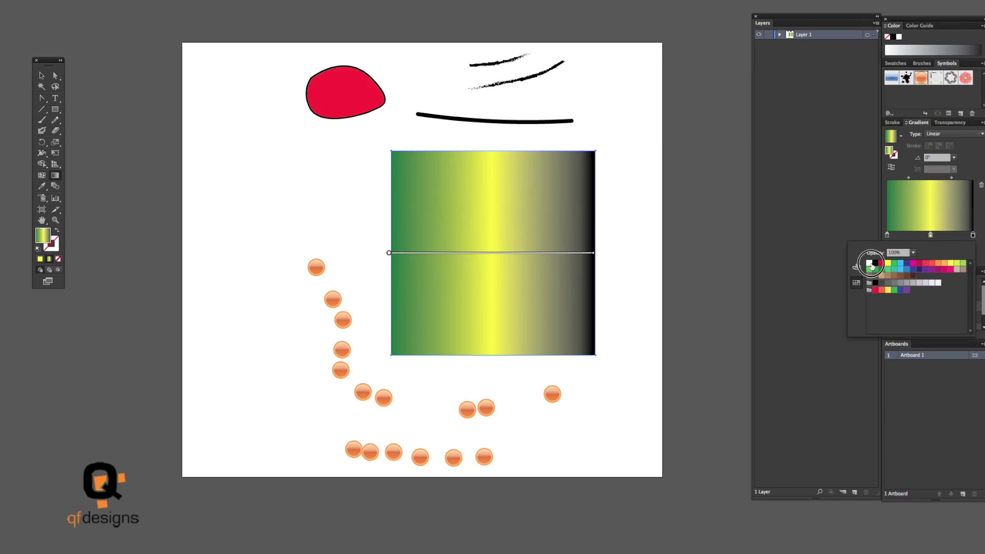
{"action": "left_click", "coordinate": [870, 264]}
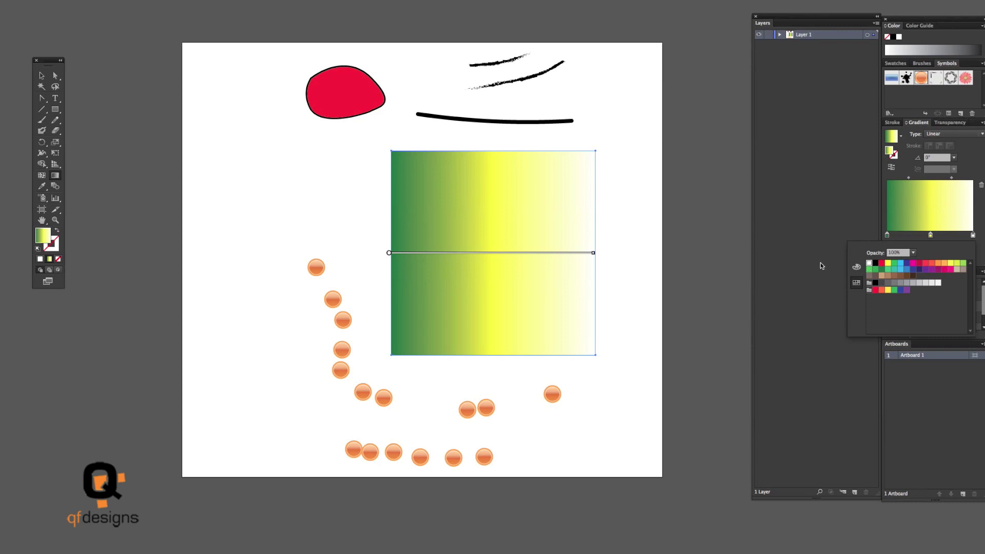
{"action": "left_click", "coordinate": [843, 275]}
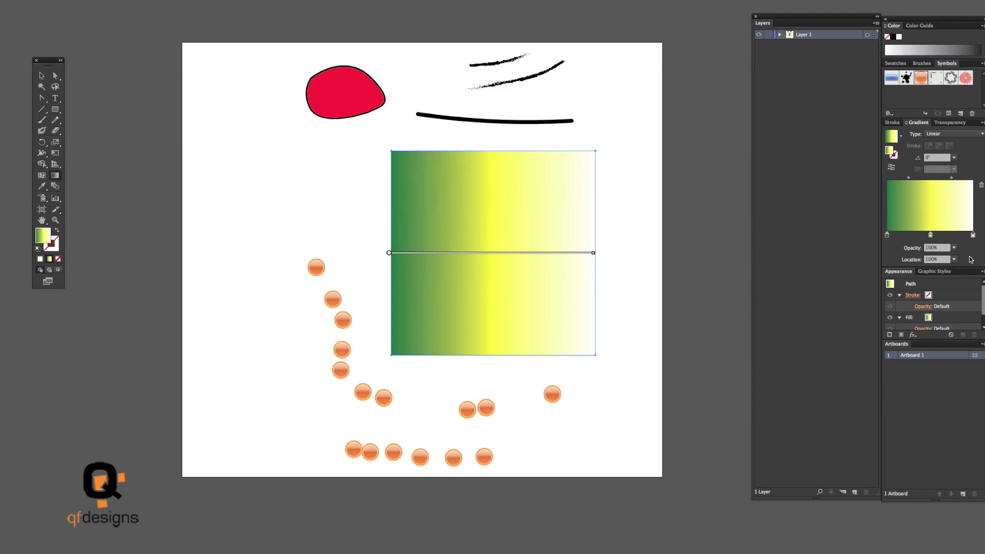